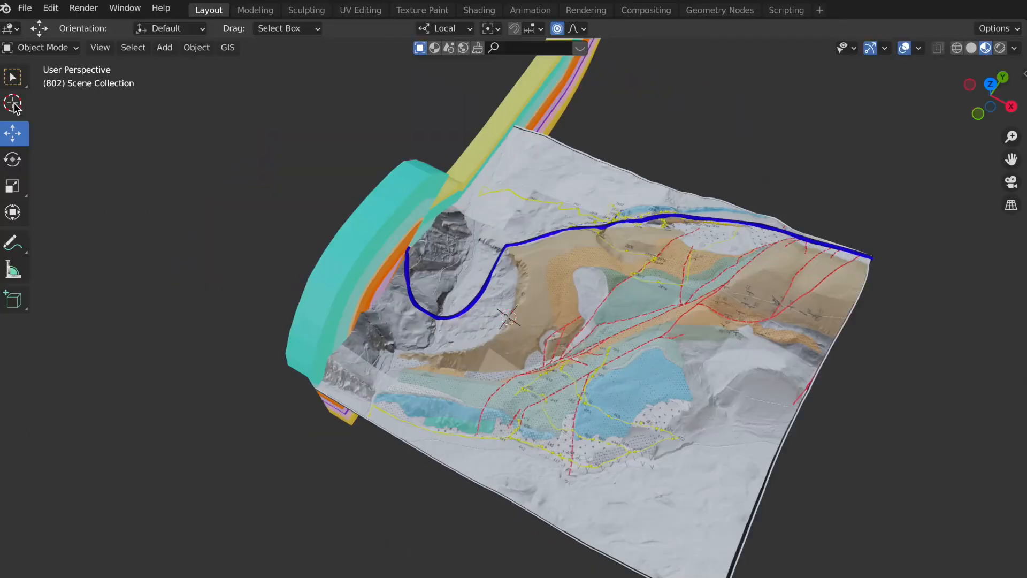
- Place the 3D cursor at the western end of the blue fault line and add a mesh plane there
click(15, 105)
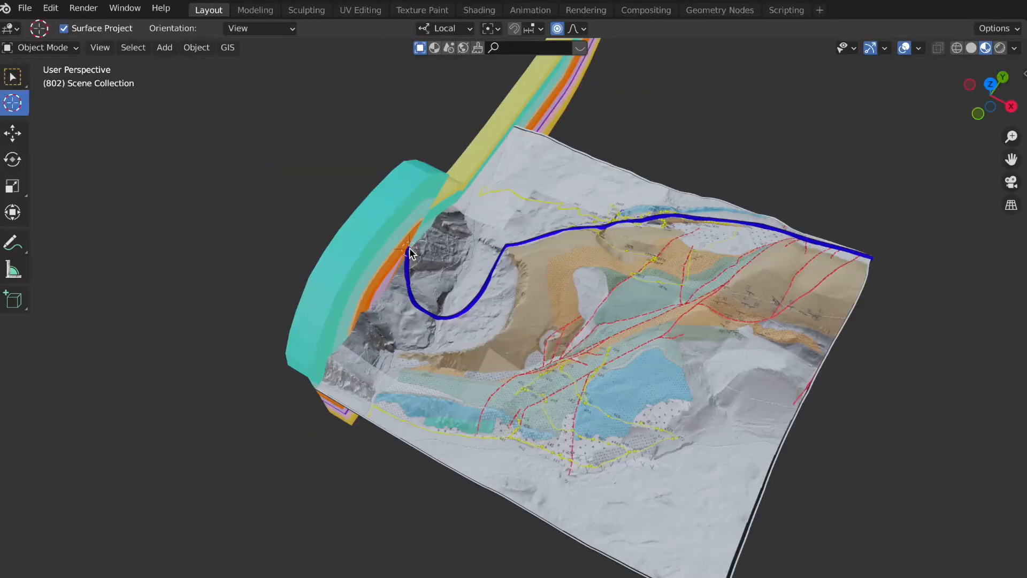
click(164, 48)
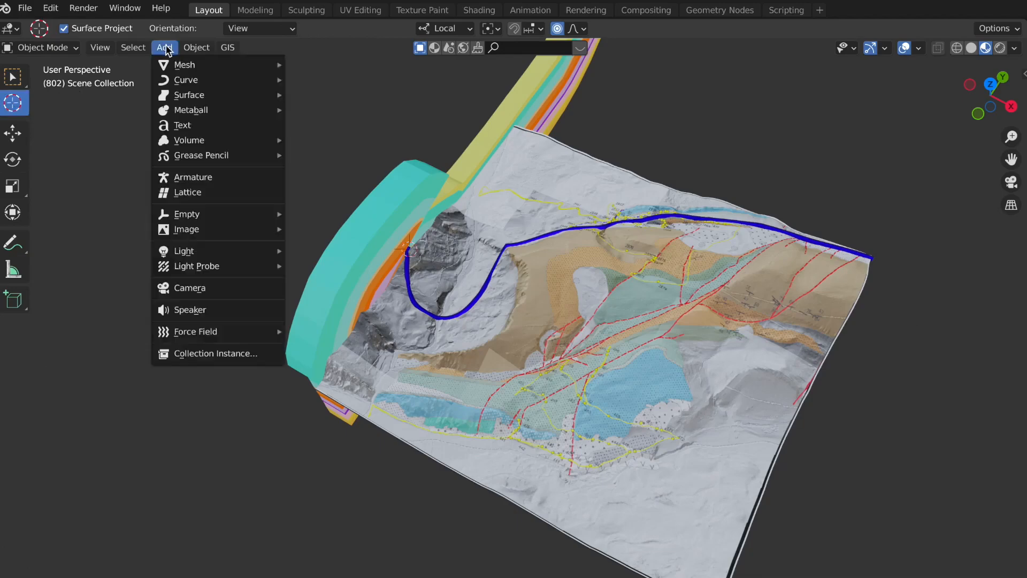
mouse_move(214, 64)
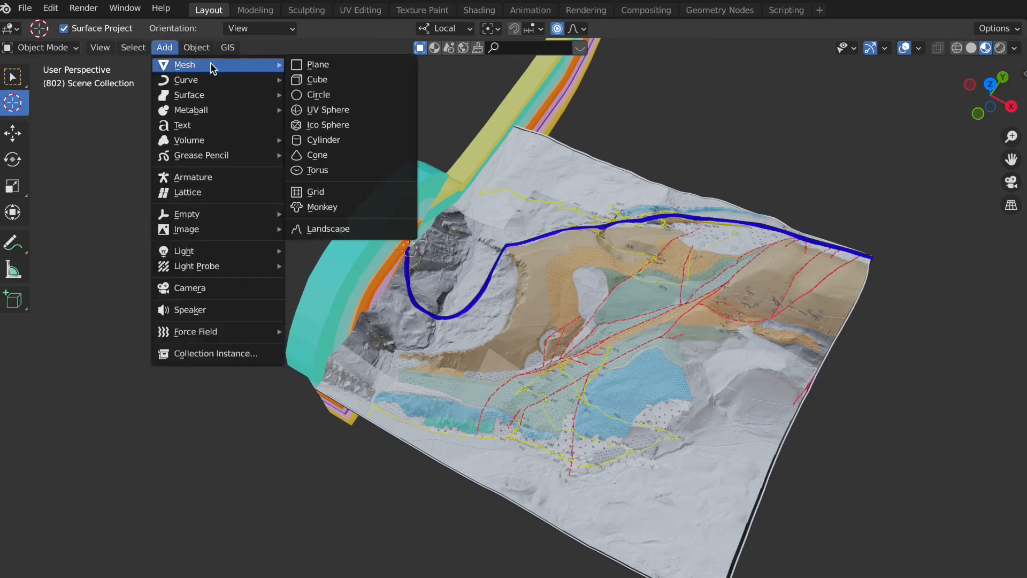
click(318, 65)
- Scale the new plane by a factor of 1000
text(s100)
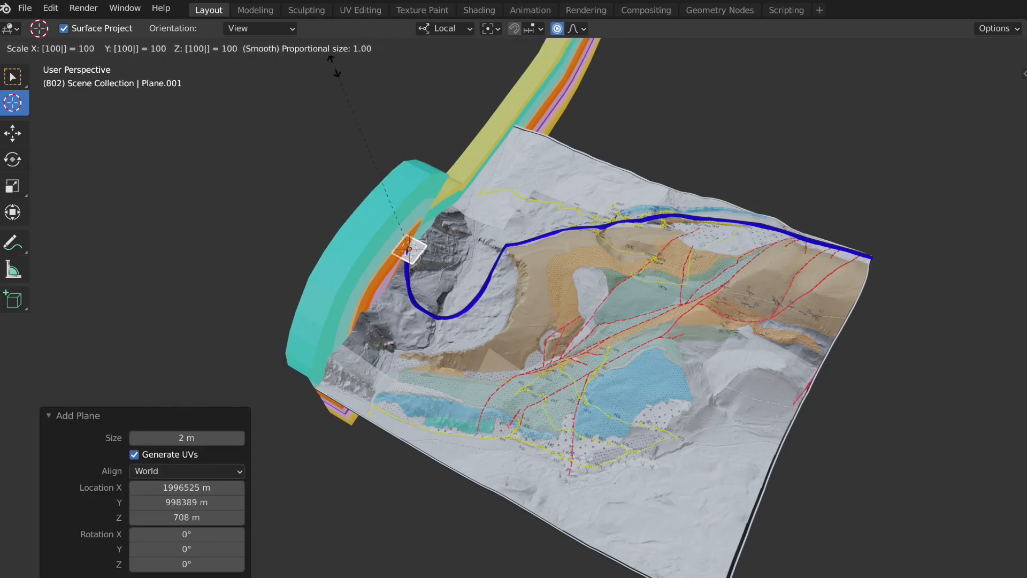
text(0)
key(Return)
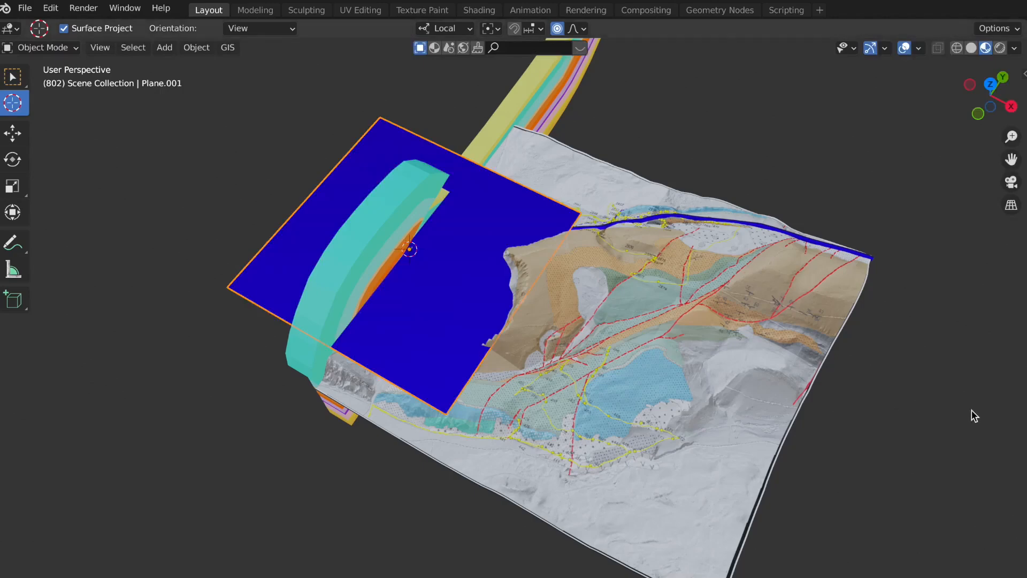
- Rotate the plane -0.627° about the Z axis to align it with the cross section
middle_drag(926, 428, 926, 428)
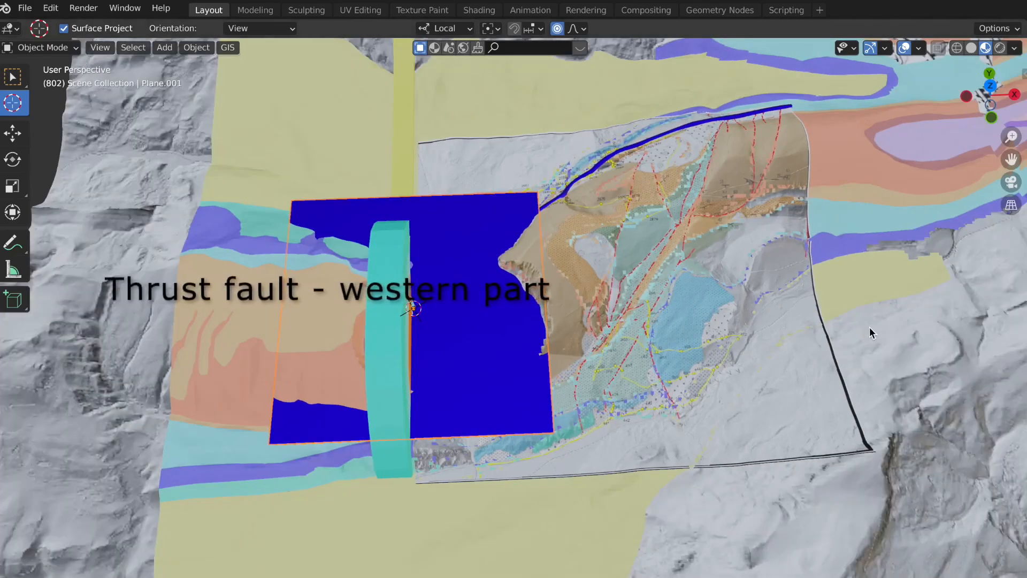
middle_drag(753, 425, 753, 427)
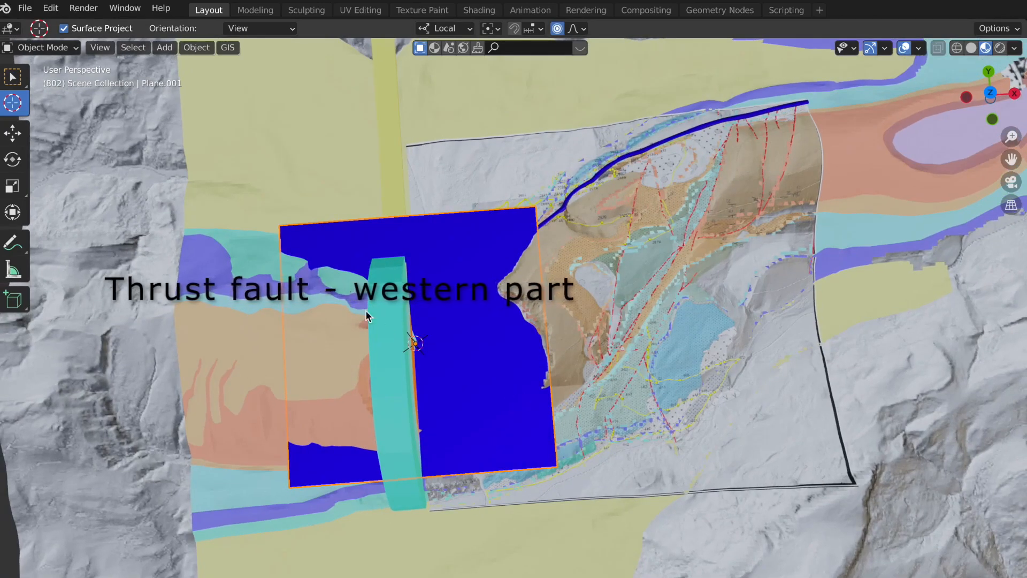
click(13, 162)
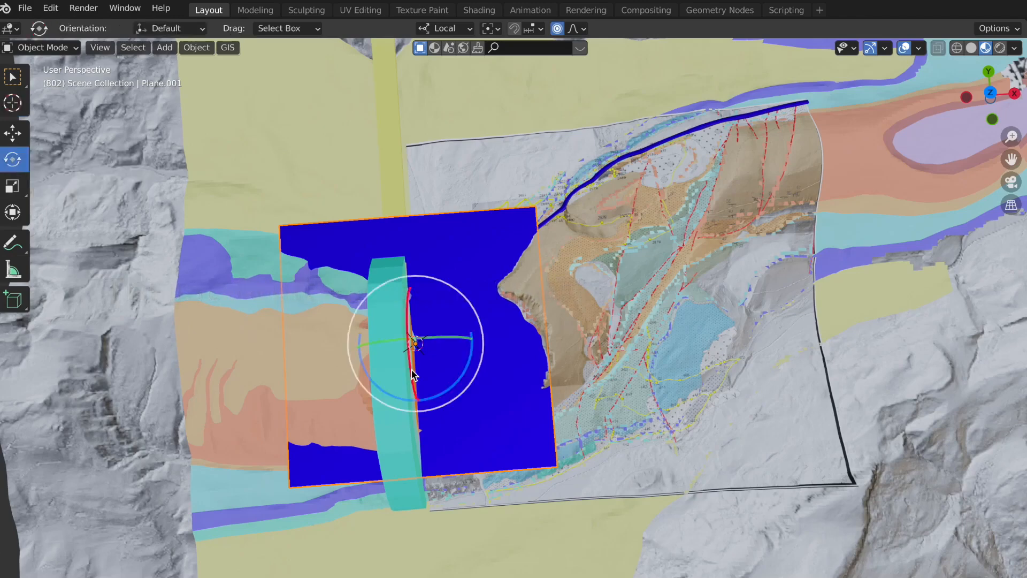
drag(476, 358, 482, 353)
middle_drag(482, 354, 482, 354)
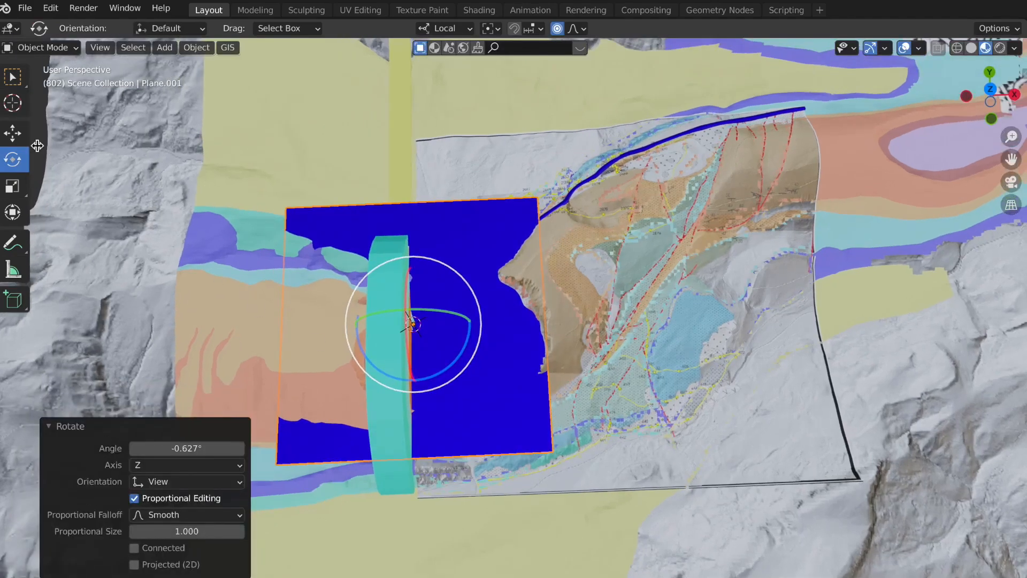
- Move the plane westward along its local X axis
click(12, 133)
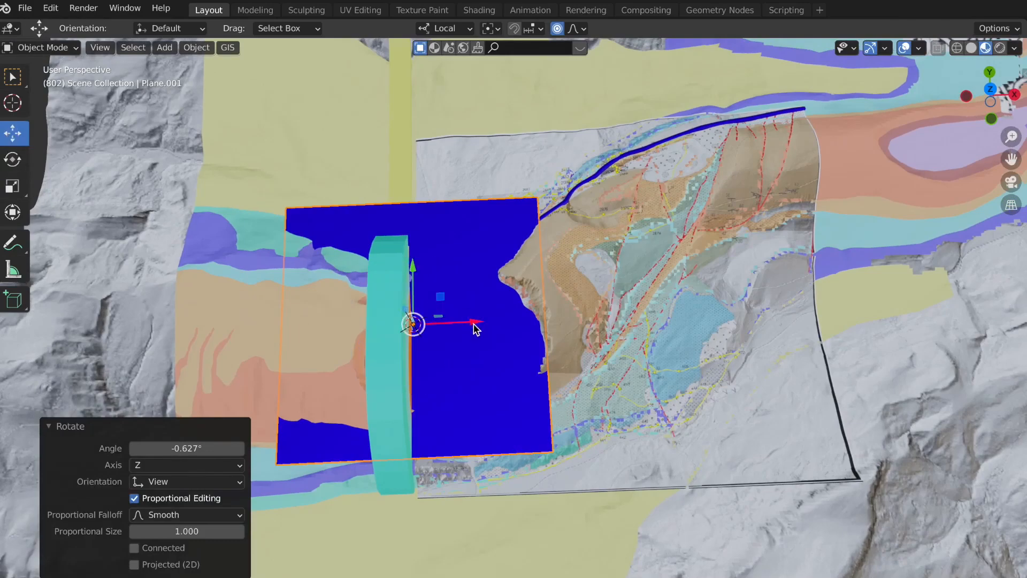
drag(476, 328, 382, 341)
- Set the pivot point to the 3D Cursor and rotate the plane 17.7° about its local X axis
middle_drag(382, 335, 467, 367)
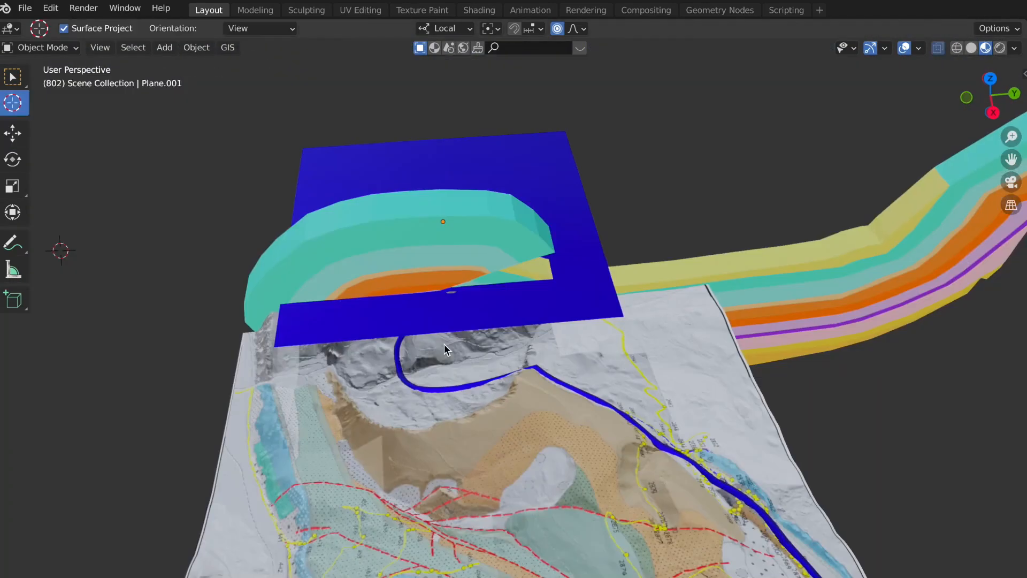
scroll(444, 343, up, 3)
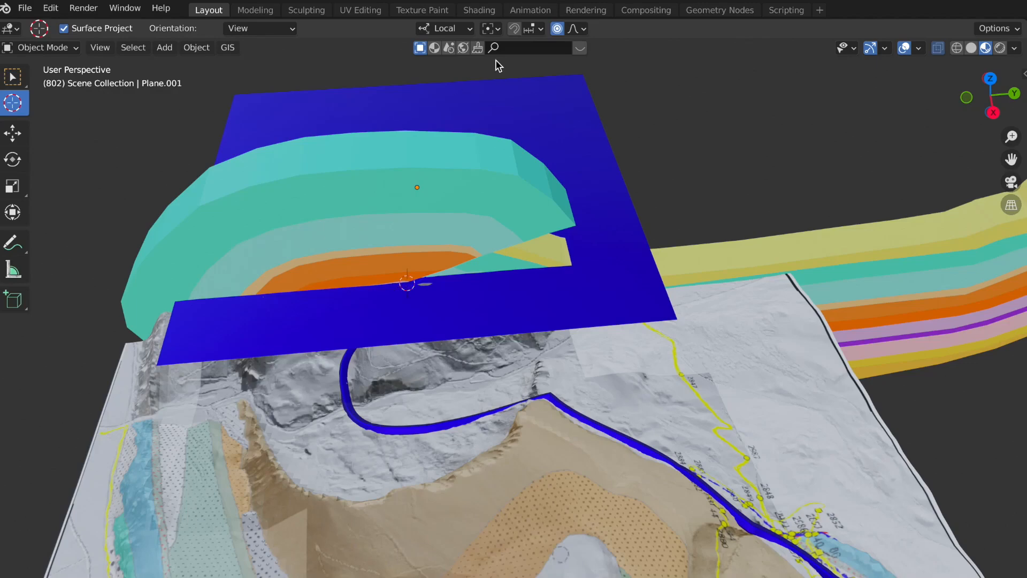
click(497, 32)
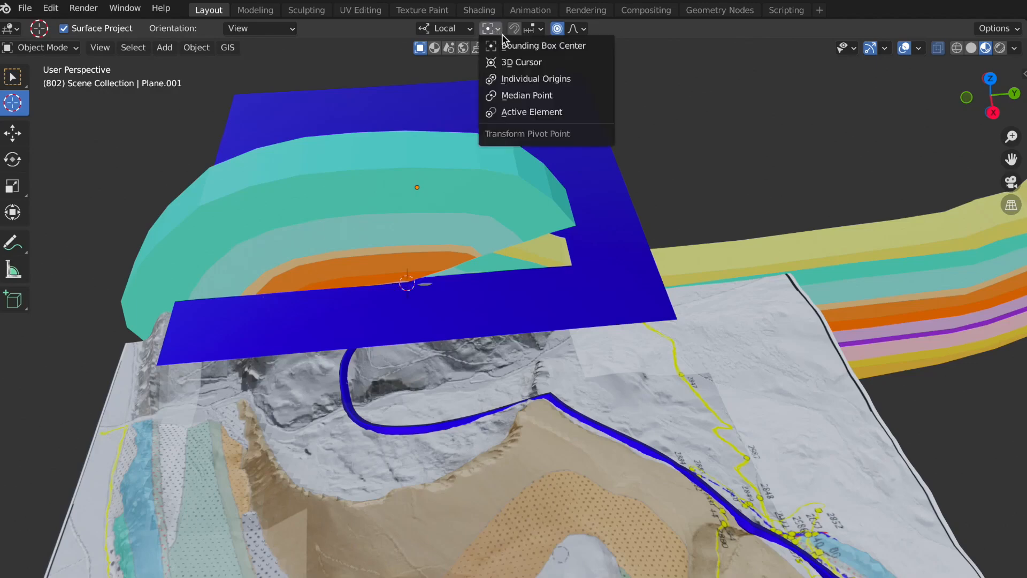
click(512, 62)
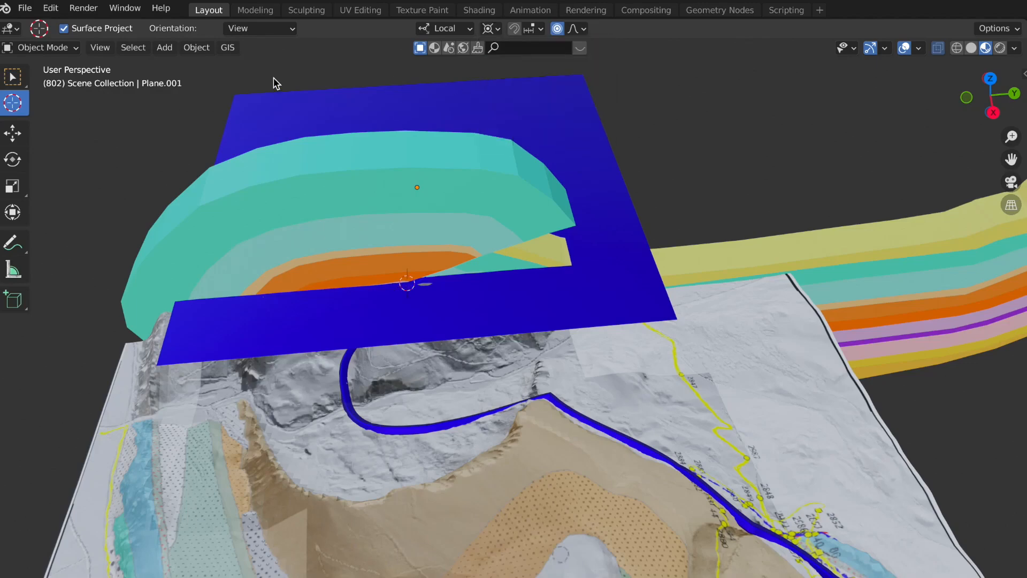
click(16, 164)
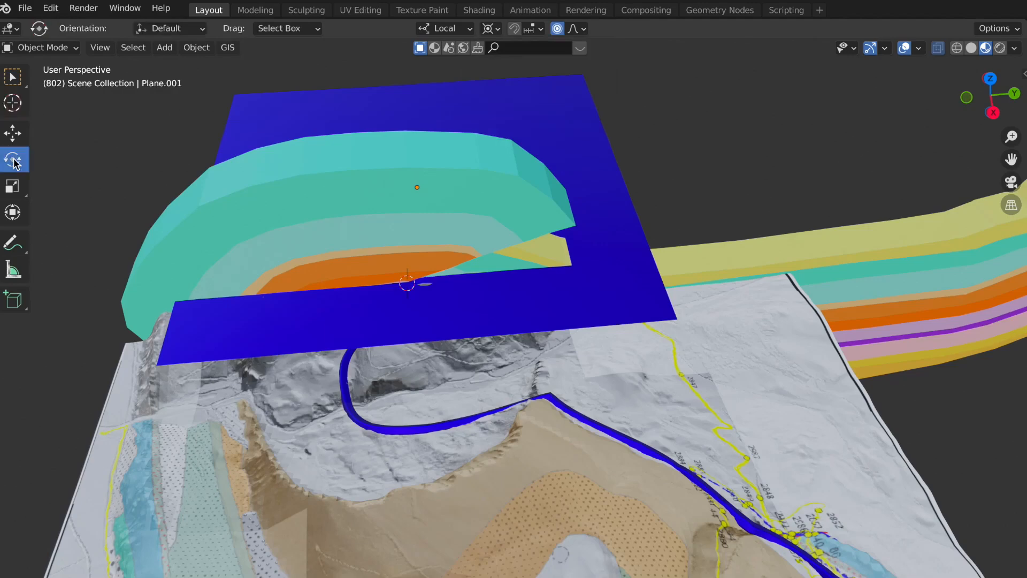
click(284, 214)
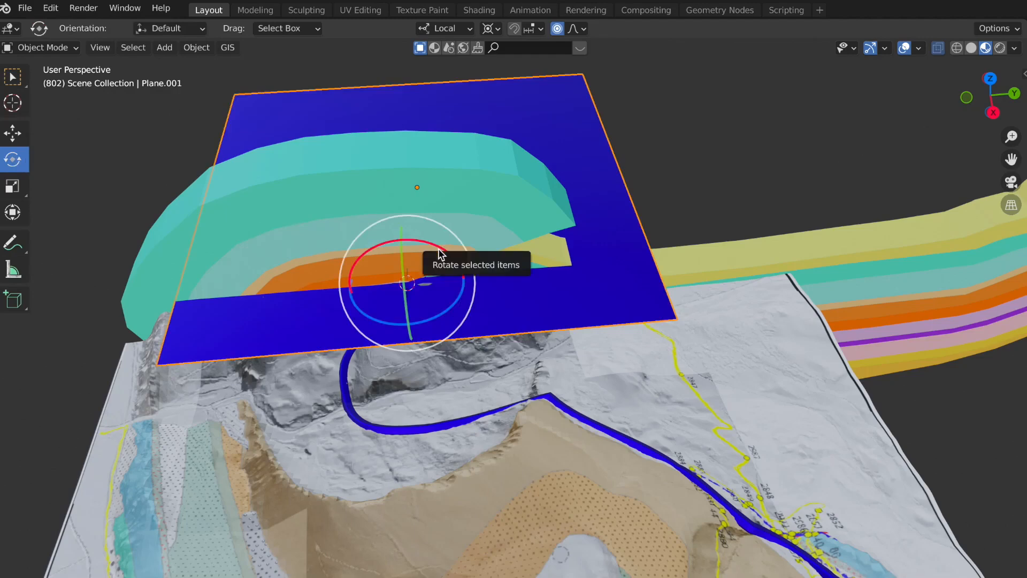
drag(438, 249, 421, 247)
drag(422, 247, 421, 247)
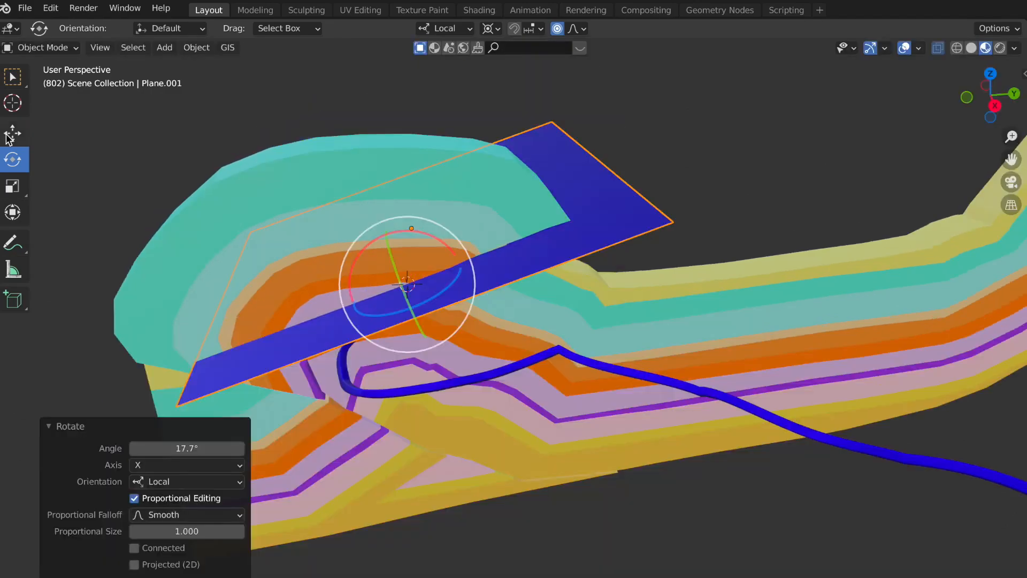
- Enter Edit Mode on the plane and add one loop cut near its middle with a slide factor of 0.058
click(13, 133)
middle_drag(268, 189, 362, 247)
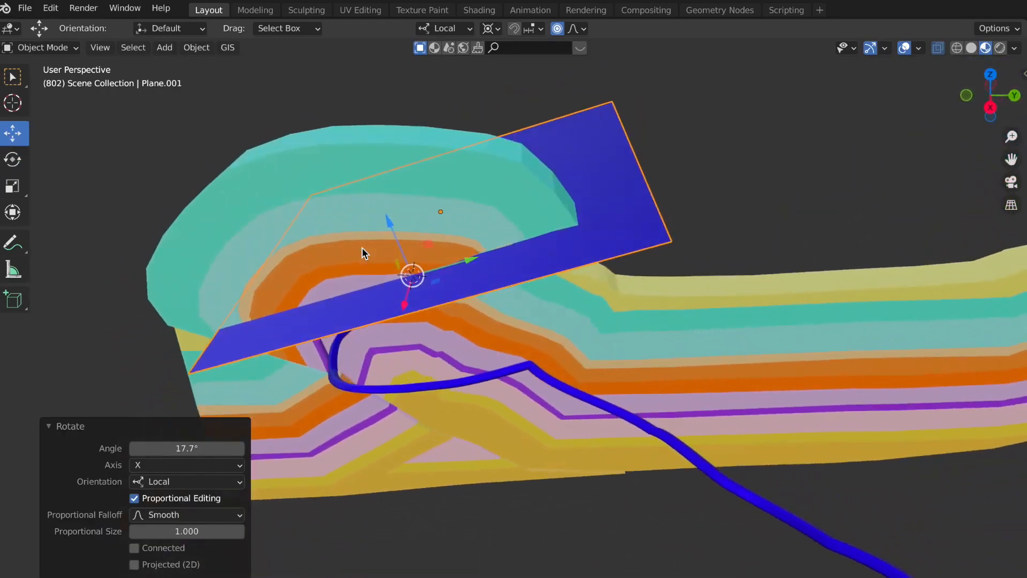
click(65, 47)
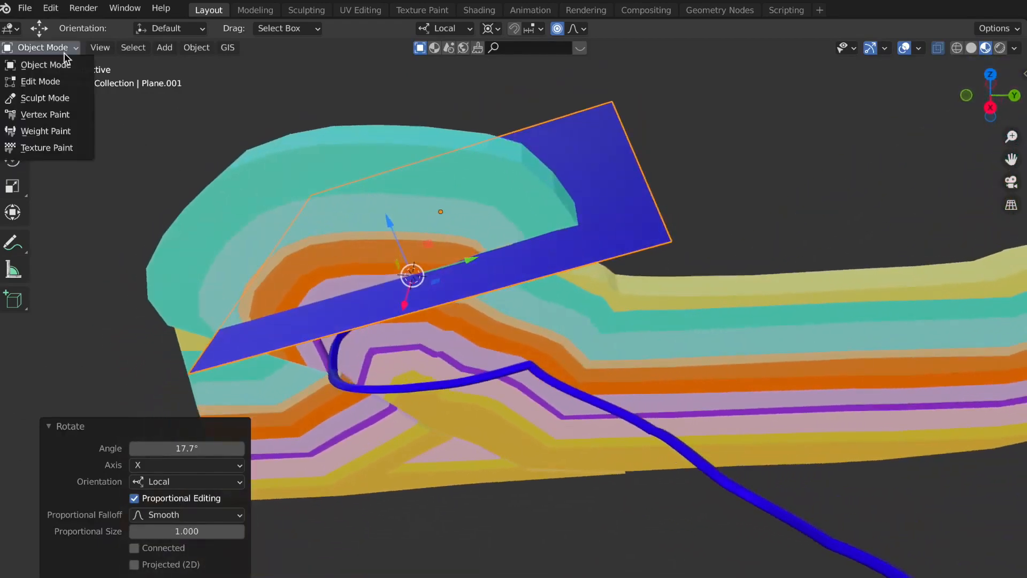
click(60, 79)
middle_drag(413, 325, 413, 325)
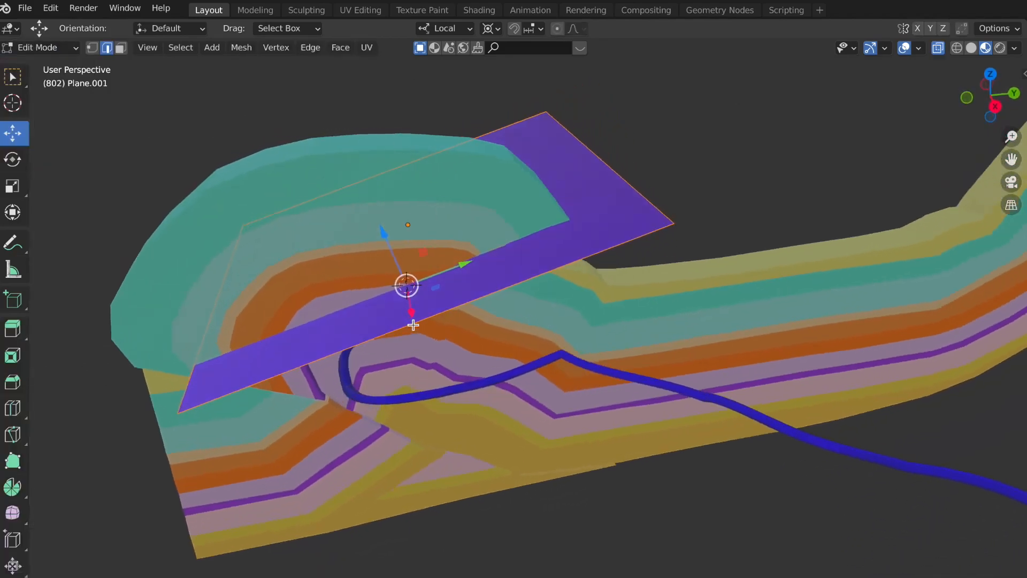
key(g)
key(g)
click(376, 325)
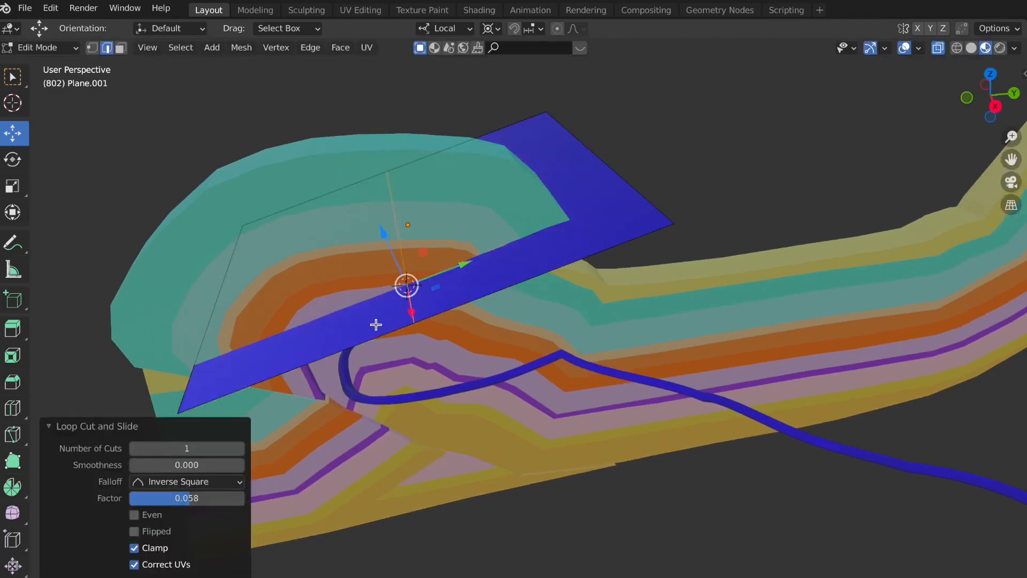
- Set the pivot point to Bounding Box Center and raise the plane's upper end edge 29.08 m along local Z
click(598, 164)
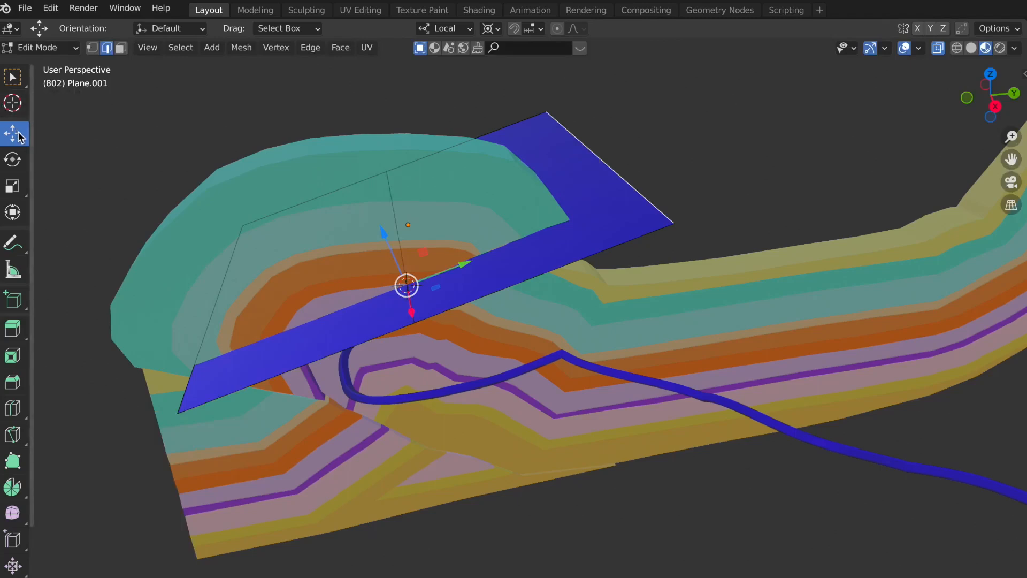
click(502, 29)
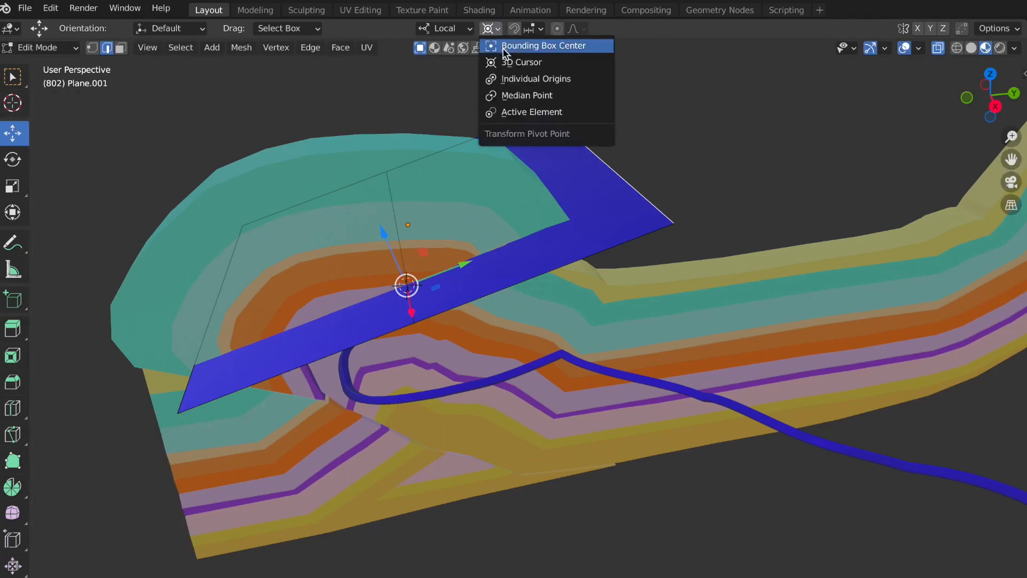
click(507, 43)
mouse_move(583, 96)
mouse_down()
mouse_move(589, 120)
mouse_move(571, 96)
mouse_up()
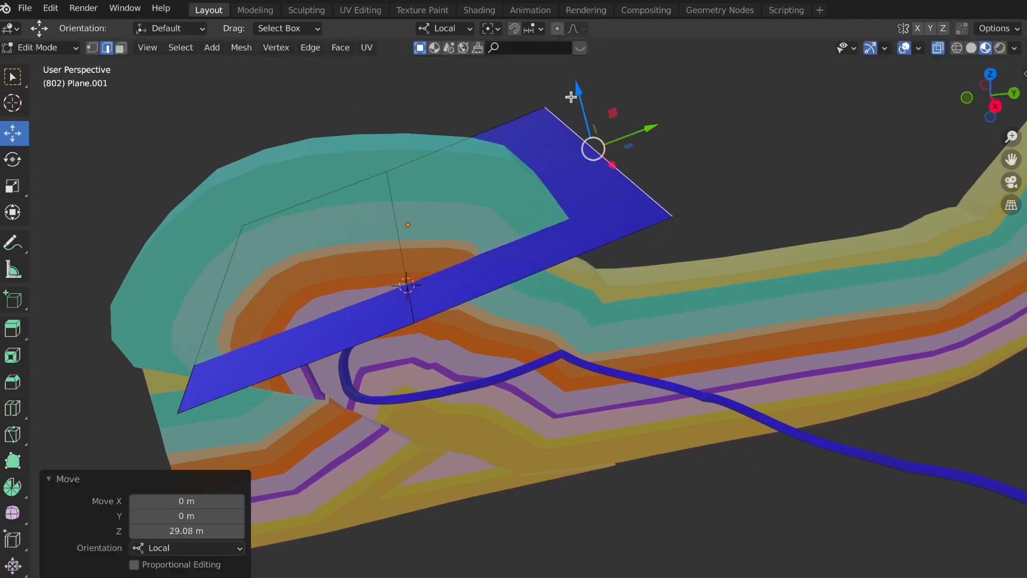
- Add a loop cut with factor 0.032 across the plane's upper half and lower the upper end edge 39.509 m along local Z
key(ctrl+r)
click(536, 272)
click(533, 273)
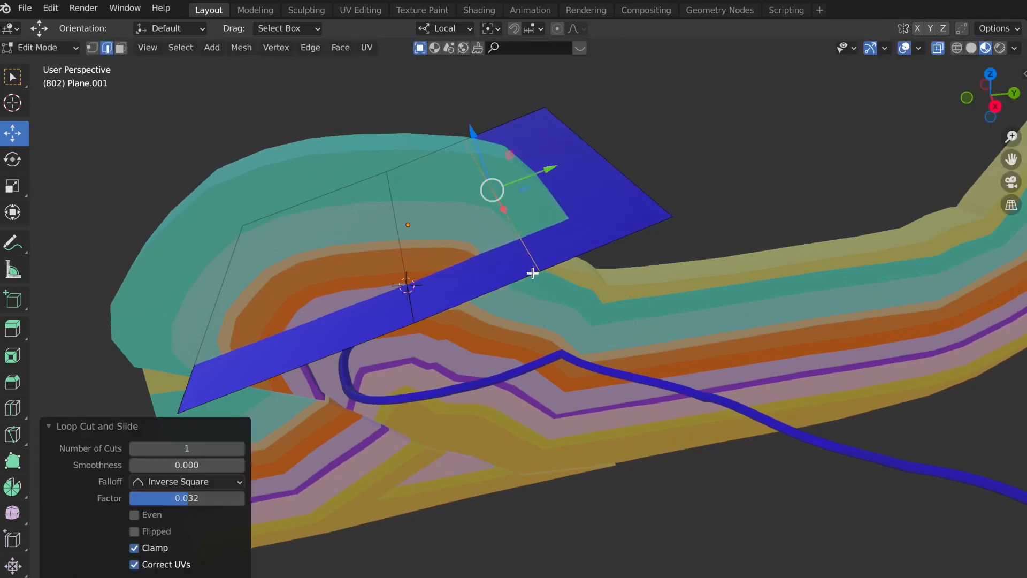
click(604, 159)
mouse_move(584, 102)
mouse_down()
mouse_move(596, 130)
mouse_move(582, 113)
mouse_up()
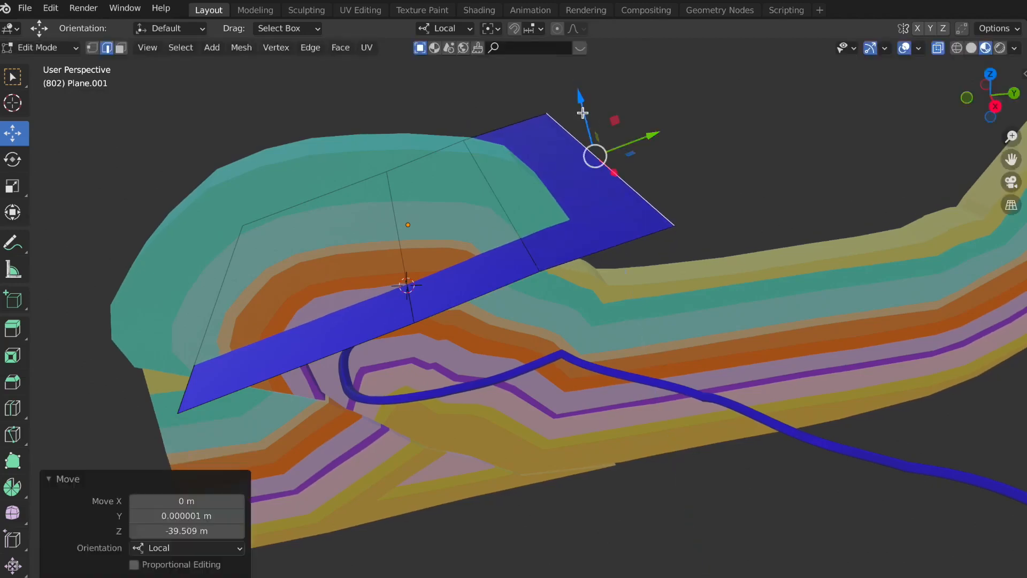
- Add a loop cut with factor -0.225 in the plane's lower half and lower the new edge 66.7 m along local Z
middle_drag(315, 358, 313, 357)
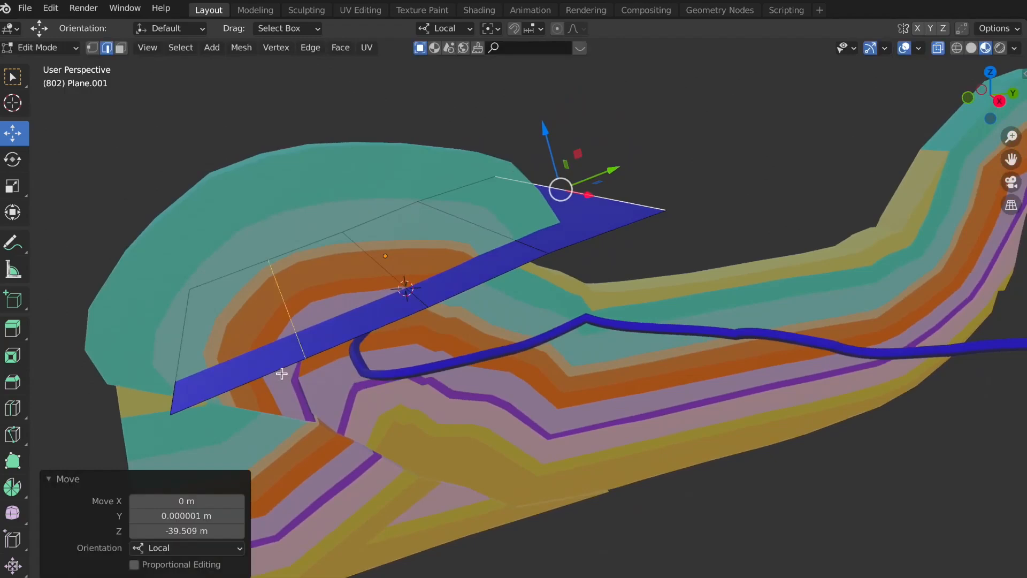
click(282, 373)
click(311, 361)
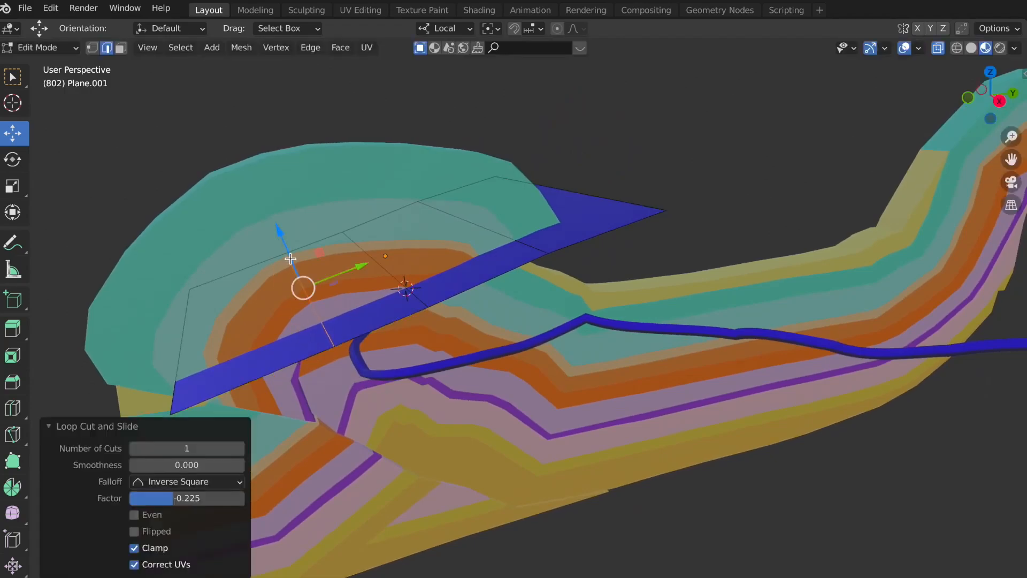
mouse_move(282, 239)
mouse_down()
mouse_move(295, 261)
mouse_move(291, 253)
mouse_up()
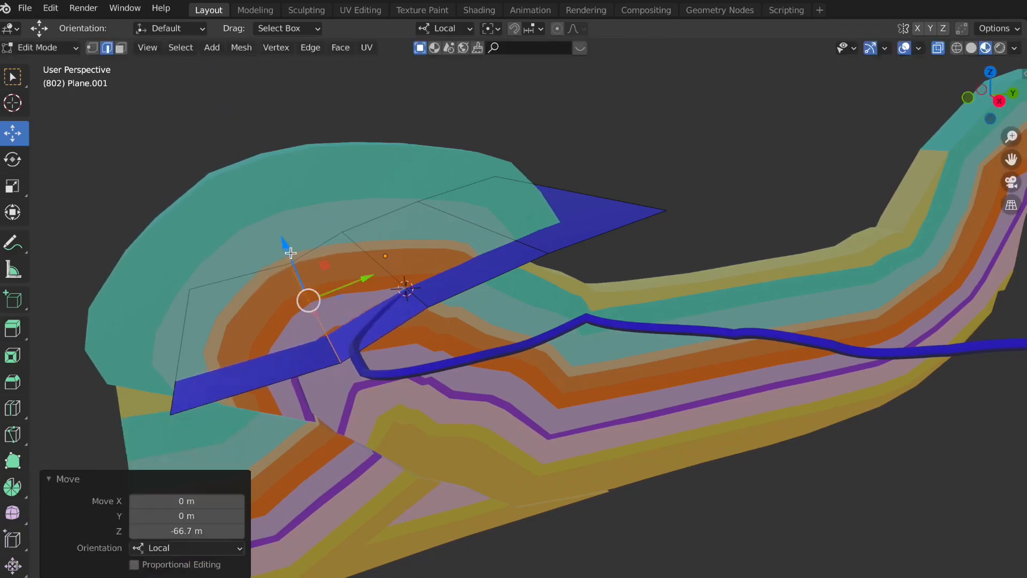
- Lower the plane's lower end edge 1026.1 m along local Z and add two loop cuts across the resulting steep segment
click(180, 358)
drag(160, 289, 328, 431)
key(ctrl+r)
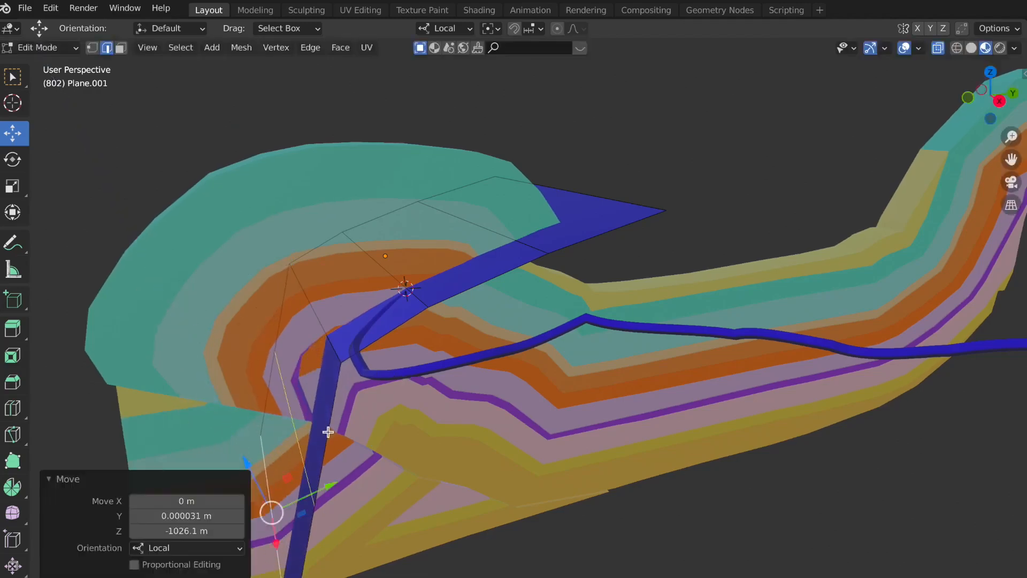
click(328, 431)
click(338, 386)
key(ctrl+r)
click(338, 386)
right_click(338, 386)
- Reposition the edges around the bend so the plane follows the curved fold layers in the cross section
drag(330, 319, 314, 323)
drag(270, 291, 262, 273)
drag(326, 303, 332, 301)
drag(269, 279, 323, 240)
click(298, 280)
- Add two more centred loop cuts around the plane's bend and shift the edges to smooth the curve
key(ctrl+r)
click(372, 323)
right_click(371, 323)
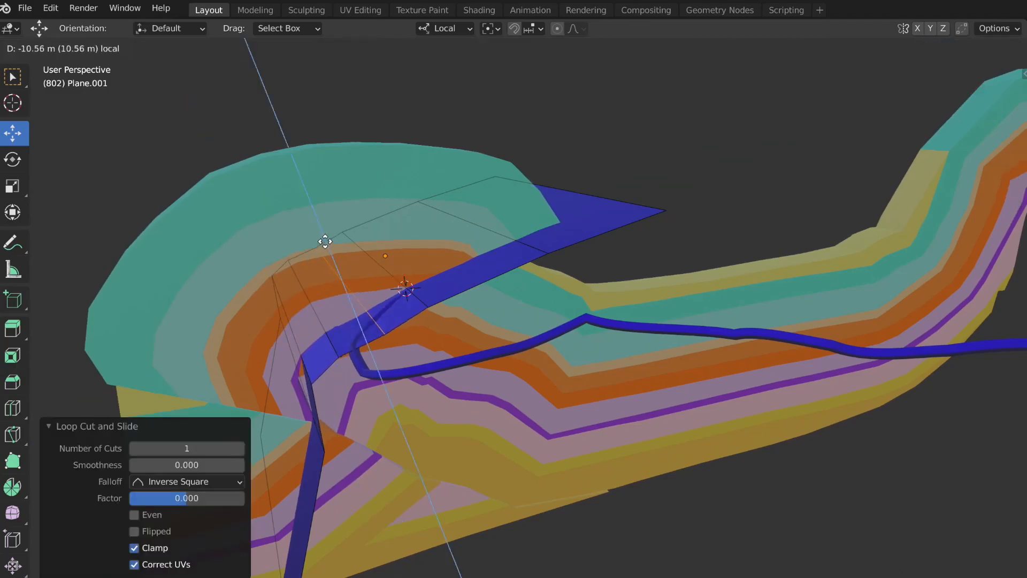
middle_drag(314, 415, 322, 403)
key(ctrl+r)
click(322, 403)
right_click(321, 403)
drag(334, 330, 266, 312)
click(300, 399)
drag(327, 362, 335, 359)
- Move the plane's lowest end edge along local Y toward the yellow core and add a loop cut in the lowest segment
middle_drag(423, 476, 402, 449)
scroll(402, 449, down, 2)
click(332, 497)
drag(387, 477, 491, 429)
key(ctrl+r)
click(451, 456)
click(481, 473)
- Move the plane's lowest end edge -780.68 m along local Y to the base of the cross section
click(482, 473)
key(g)
key(y)
key(y)
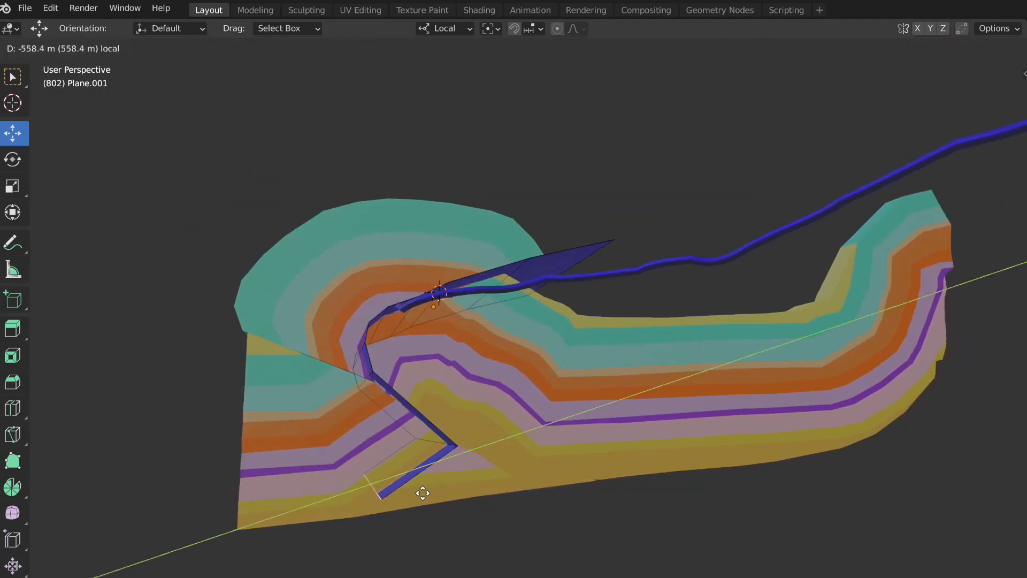
click(397, 512)
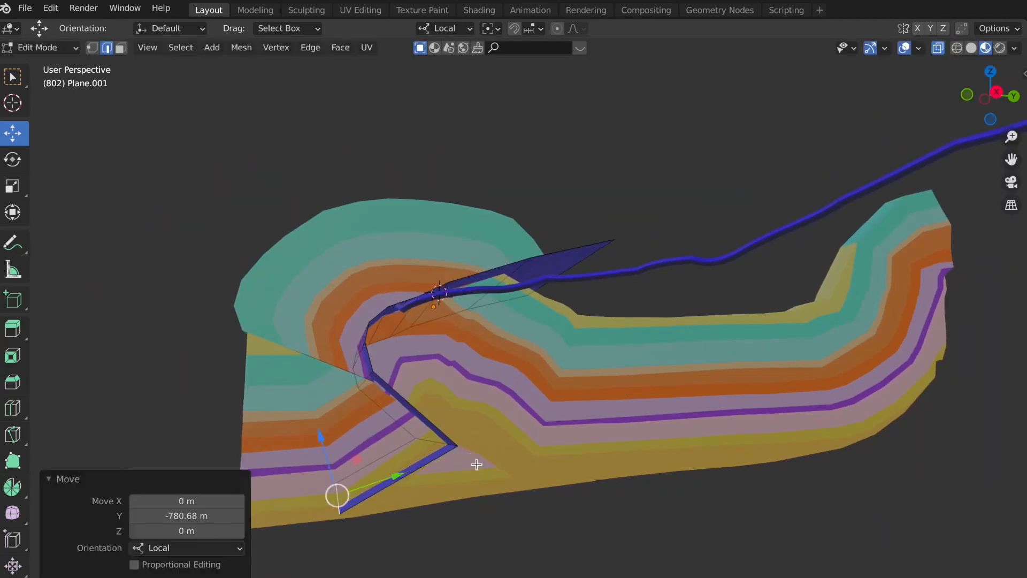
- Adjust the plane's lower corner edge along local Y and move its lowest end edge -132.34 m along local Z
middle_drag(455, 480, 454, 479)
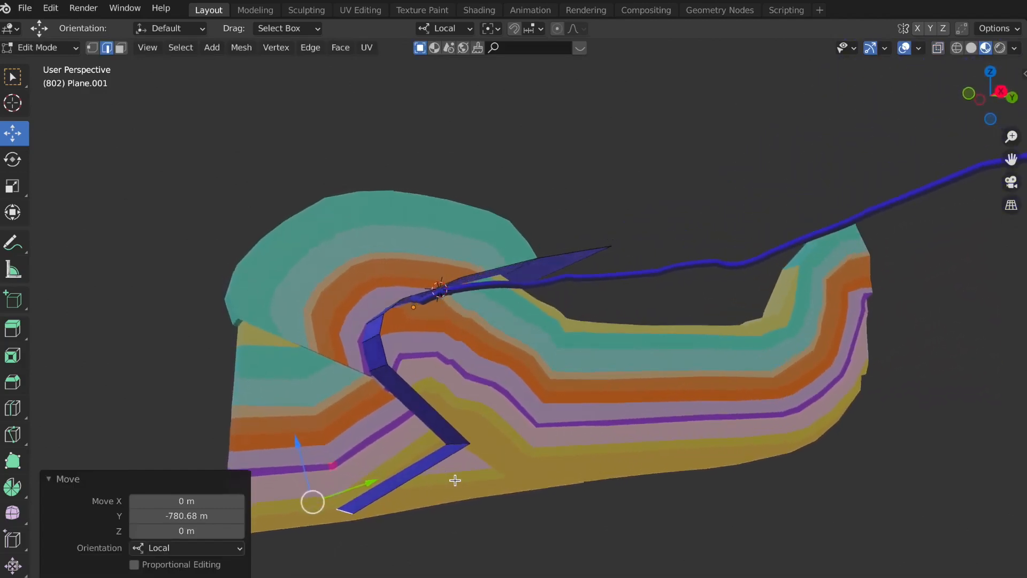
click(455, 443)
key(g)
key(y)
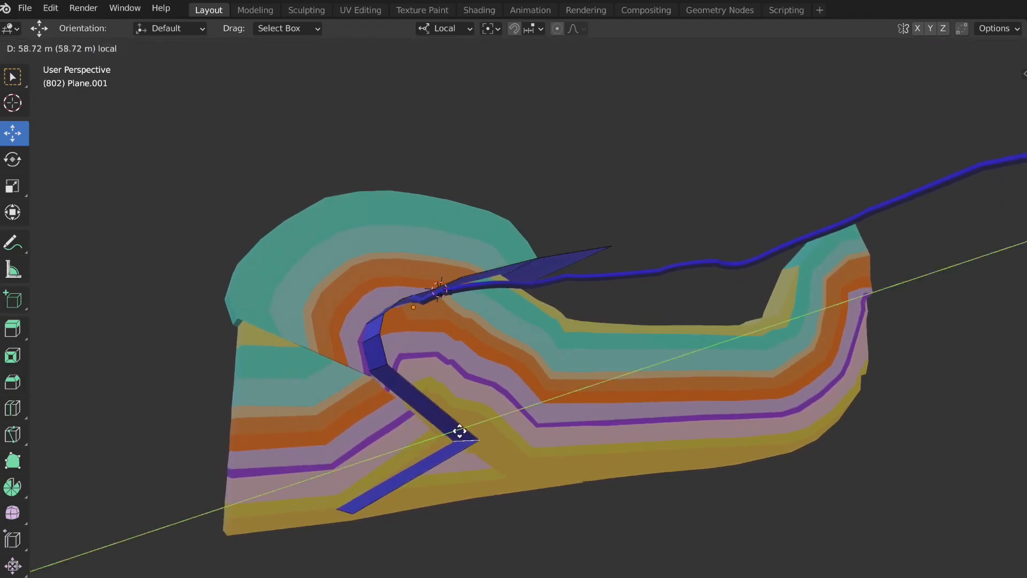
click(413, 473)
middle_drag(412, 472, 337, 497)
key(g)
key(z)
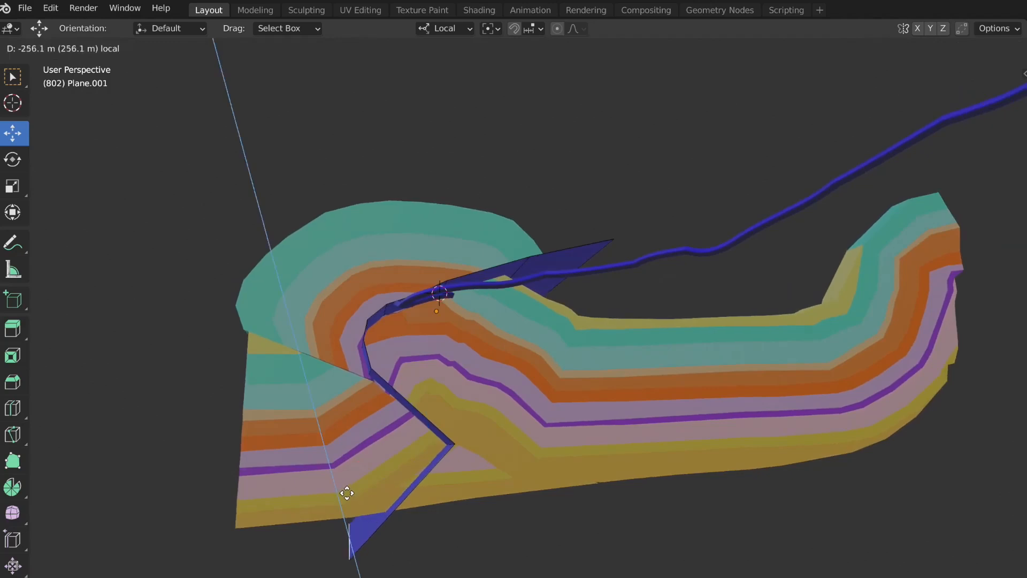
click(325, 480)
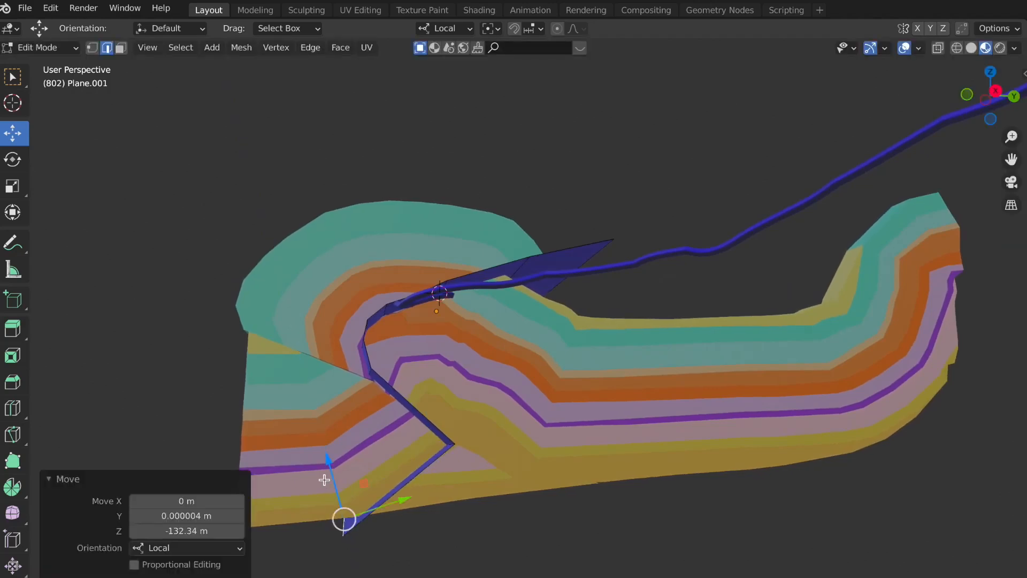
- Extrude the plane's lowest end edge by X -182.54 m, Y -684.57 m and Z -158.06 m, and leave Edit Mode
key(e)
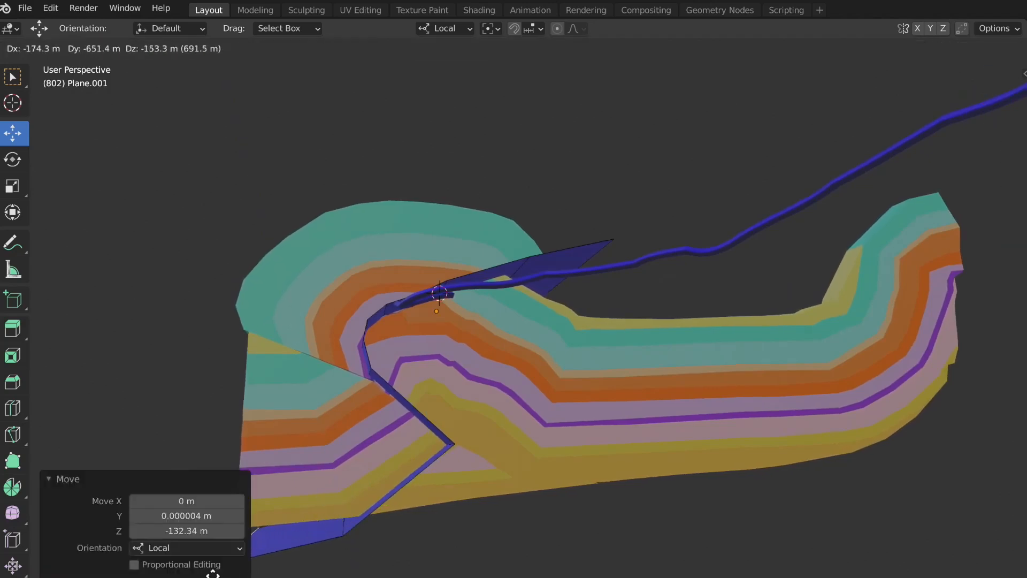
click(209, 556)
middle_drag(552, 431, 555, 434)
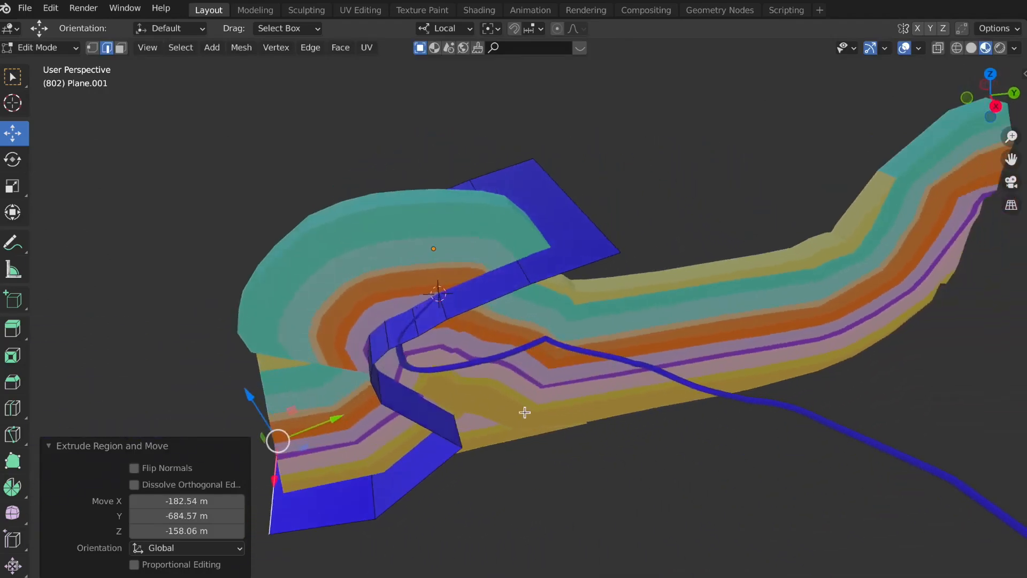
click(38, 47)
click(43, 64)
middle_drag(611, 181, 614, 188)
middle_drag(906, 313, 904, 319)
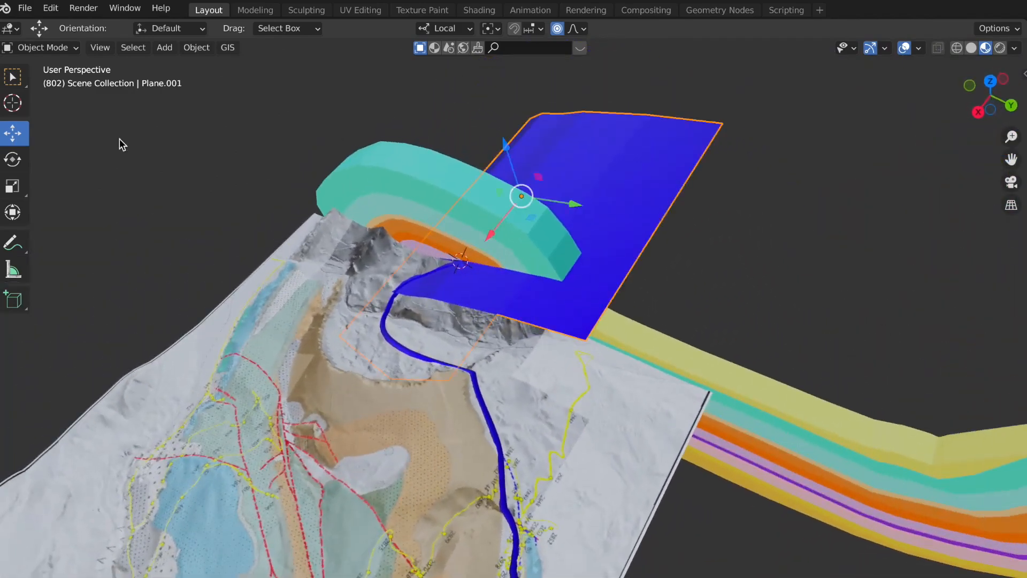
- In Edit Mode, add one loop cut across the thrust plane close to its map-side border, slid to factor 0.951
click(34, 48)
click(47, 82)
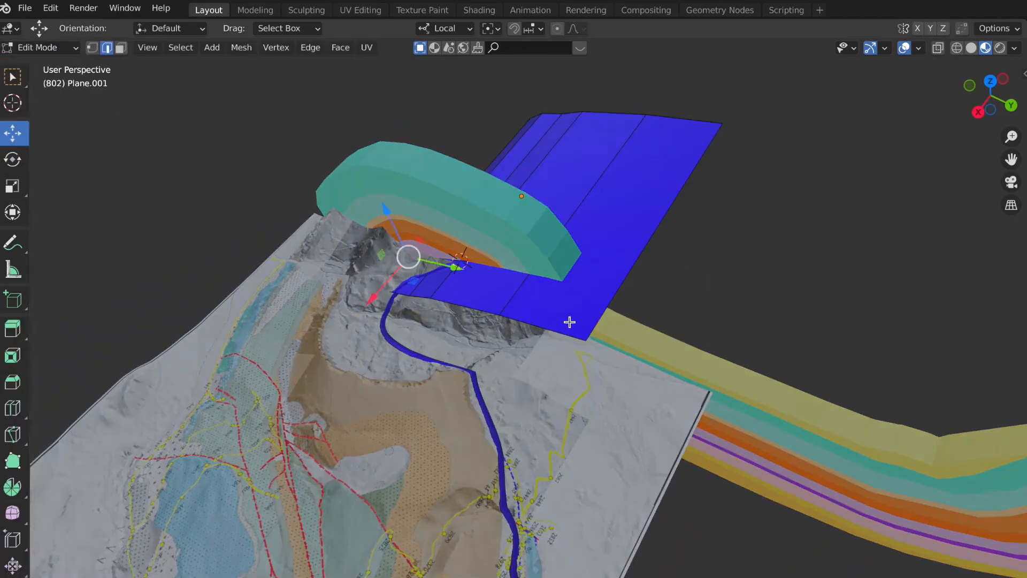
click(569, 323)
key(ctrl+r)
click(590, 318)
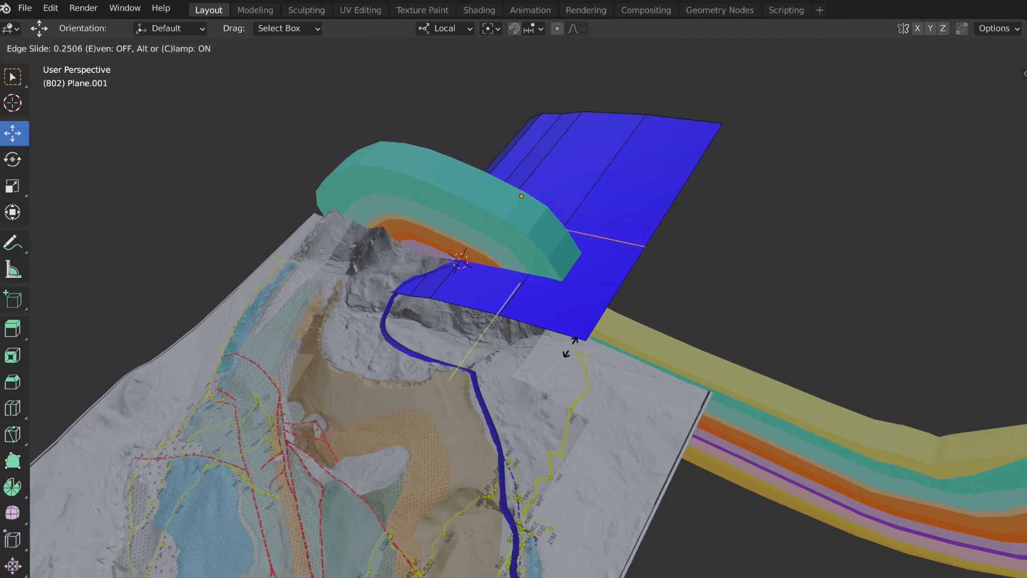
click(513, 412)
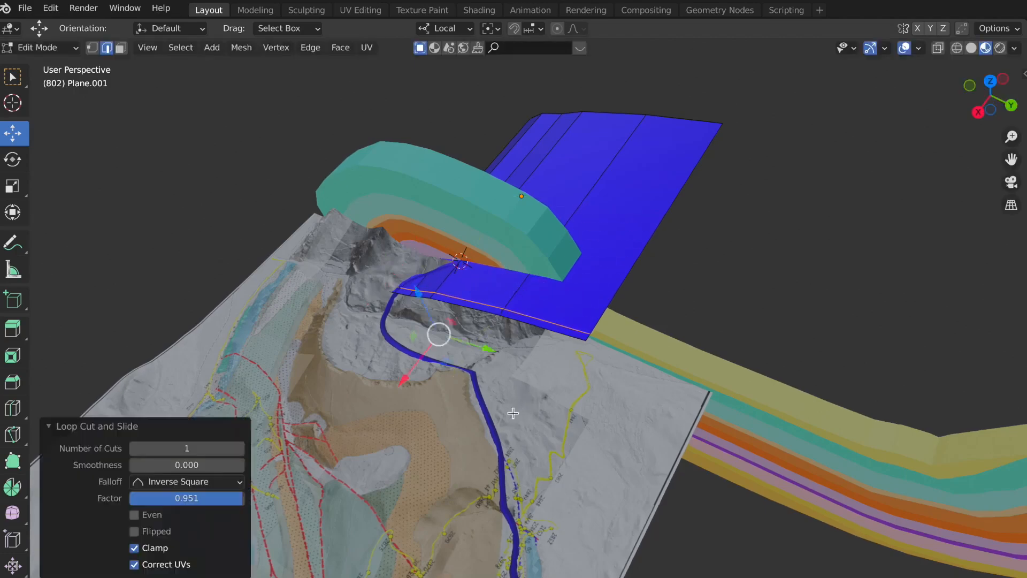
- Extrude the plane's map-side outer edge twice along the blue fault line, shifting the first new edge 76.337 m along local Z
click(563, 336)
key(e)
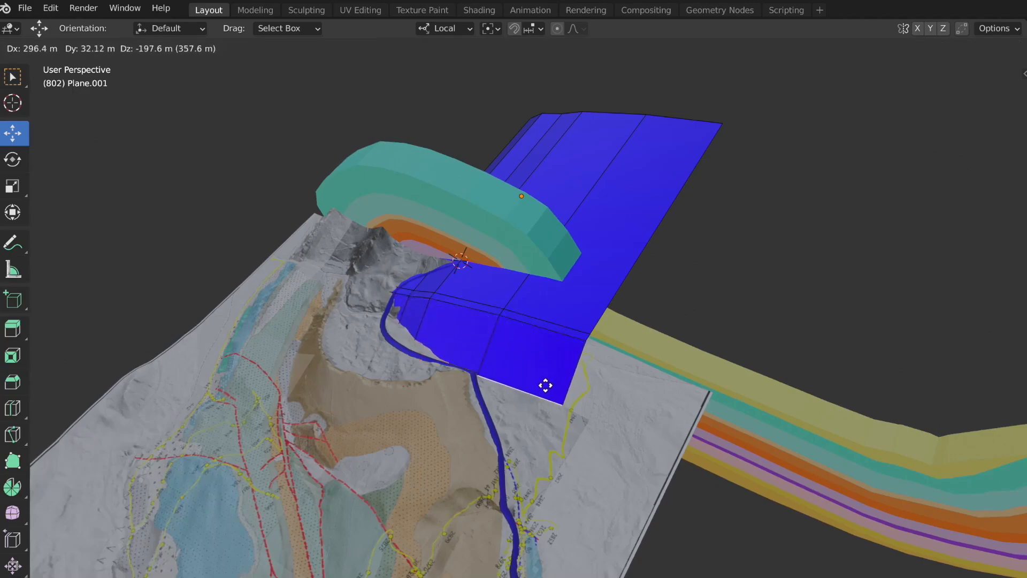
click(546, 384)
drag(406, 364, 385, 353)
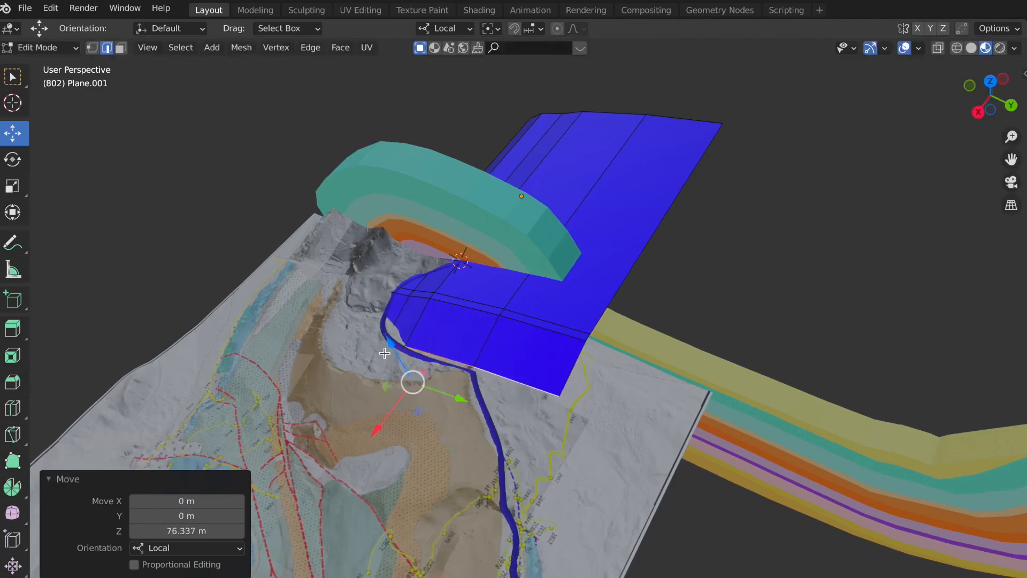
key(e)
drag(368, 422, 360, 411)
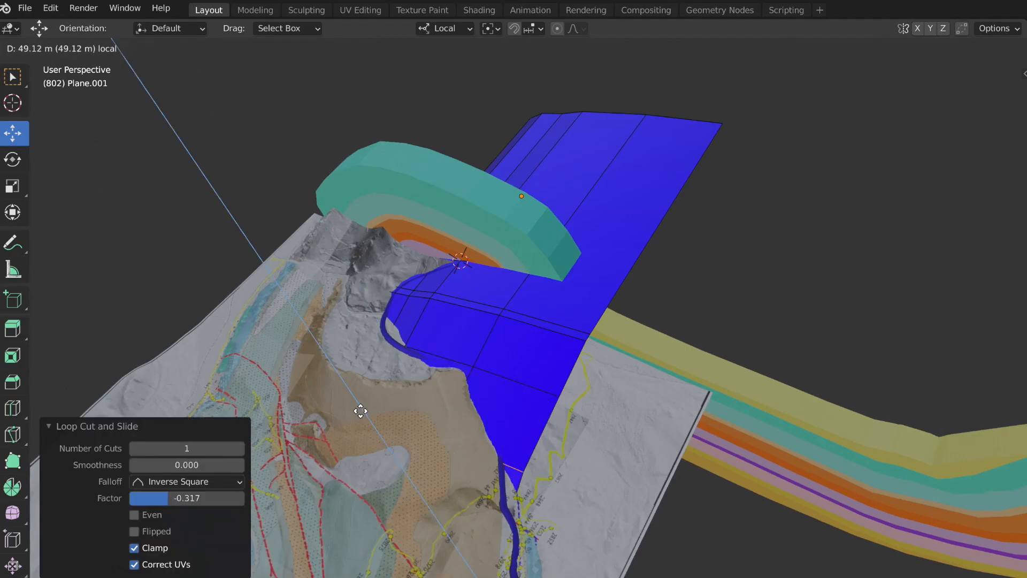
- Add a centred loop cut in the last extruded segment and move it -53.738 m along local Z
key(ctrl+r)
click(513, 422)
right_click(513, 422)
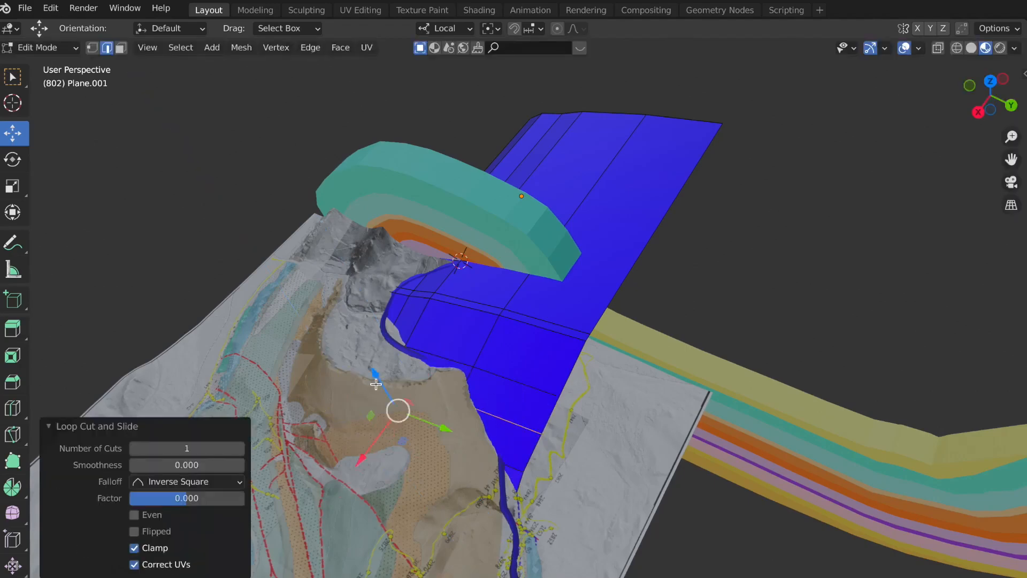
drag(376, 384, 384, 383)
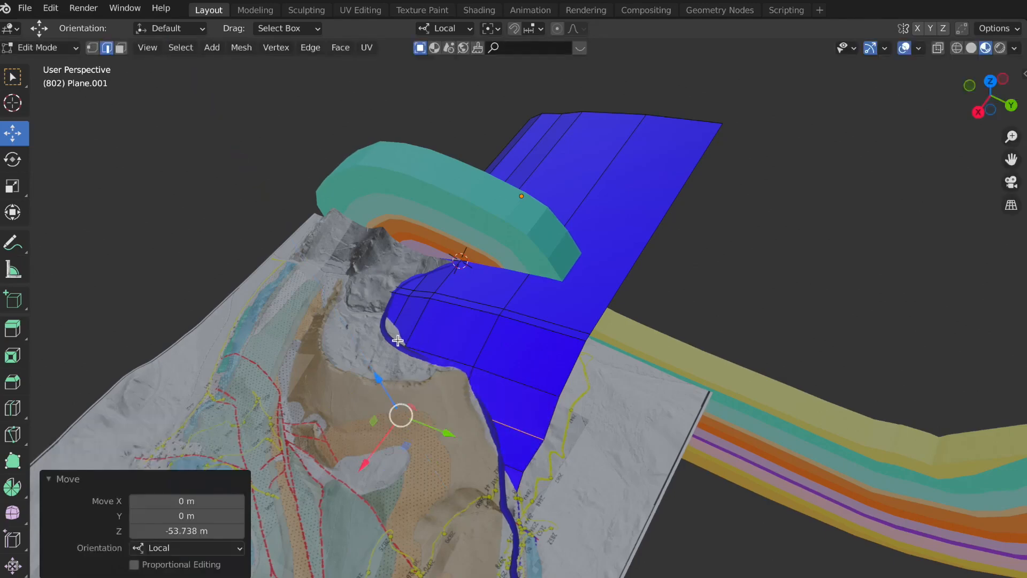
middle_drag(399, 340, 398, 341)
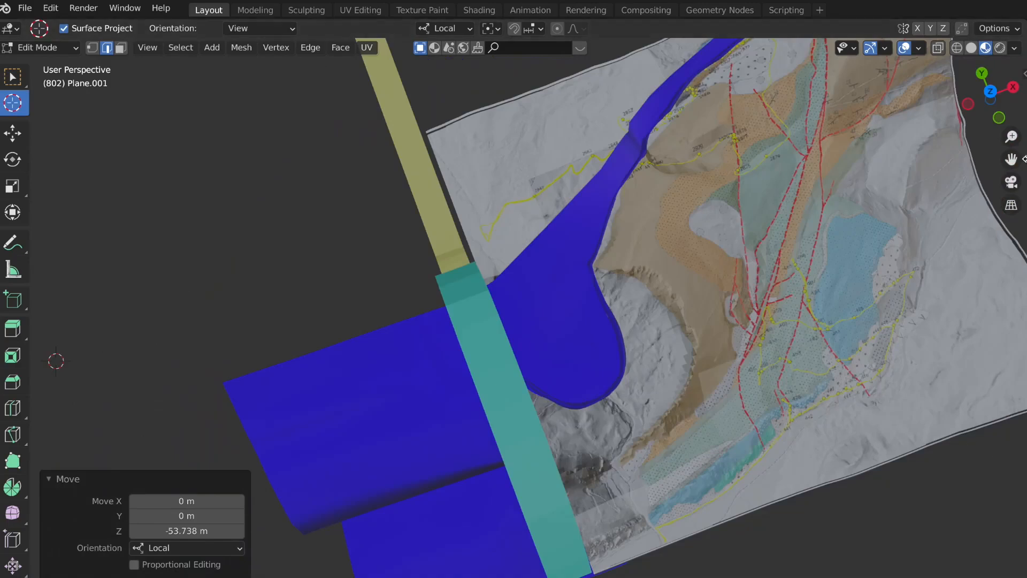
drag(1011, 137, 1011, 163)
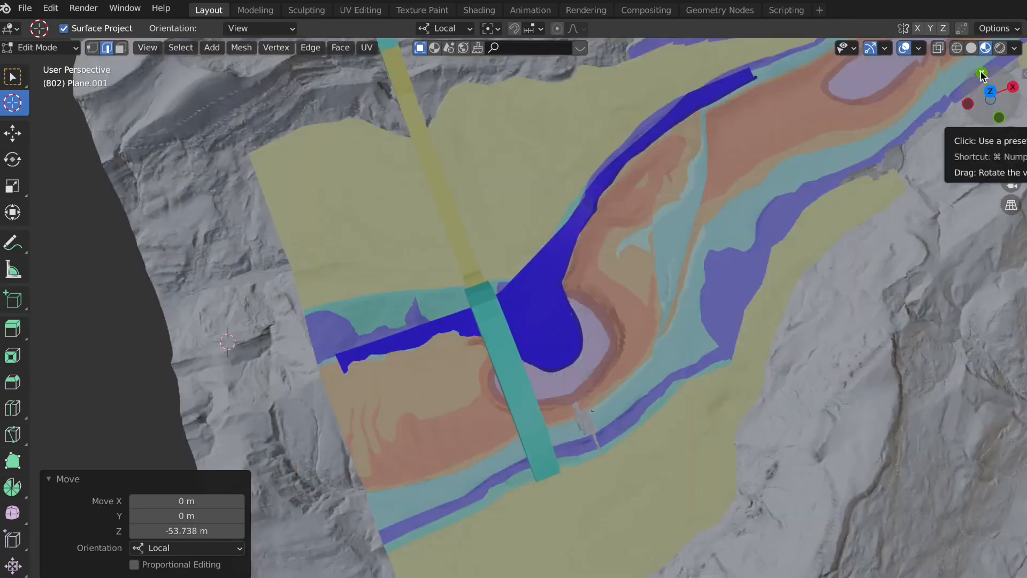
drag(982, 75, 989, 36)
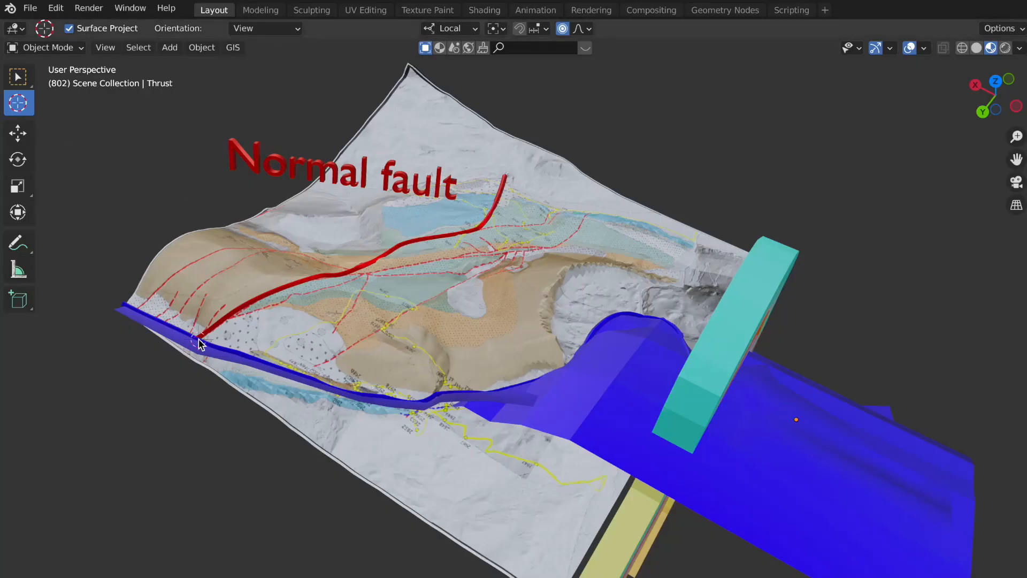
- Place the 3D cursor where the normal fault meets the thrust and add a plane there, scaled by 1000
click(198, 338)
click(169, 47)
mouse_move(177, 62)
click(316, 63)
text(s100)
key(Return)
- Move the new red plane along local Y until its edge meets the 3D cursor at the thrust line
key(shift+space)
key(g)
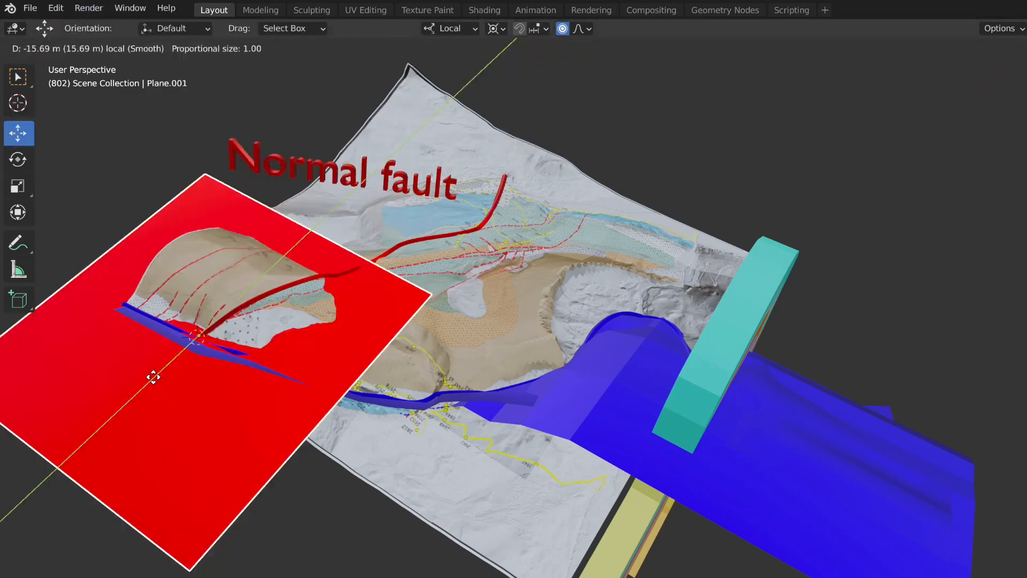
drag(148, 384, 241, 289)
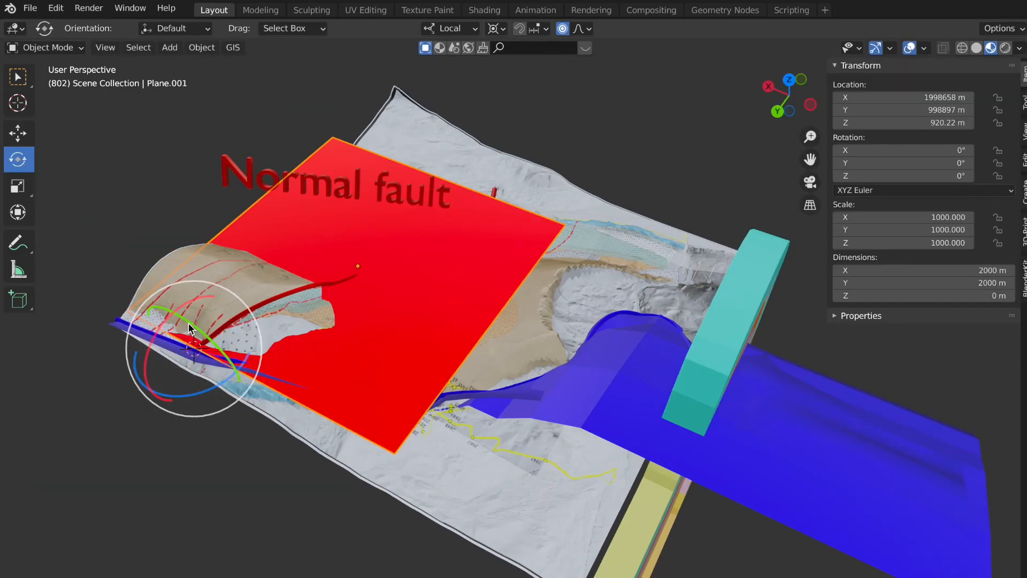
- Rotate the red plane upright around the 3D cursor and set its Y rotation to 90°
drag(196, 331, 209, 344)
click(913, 165)
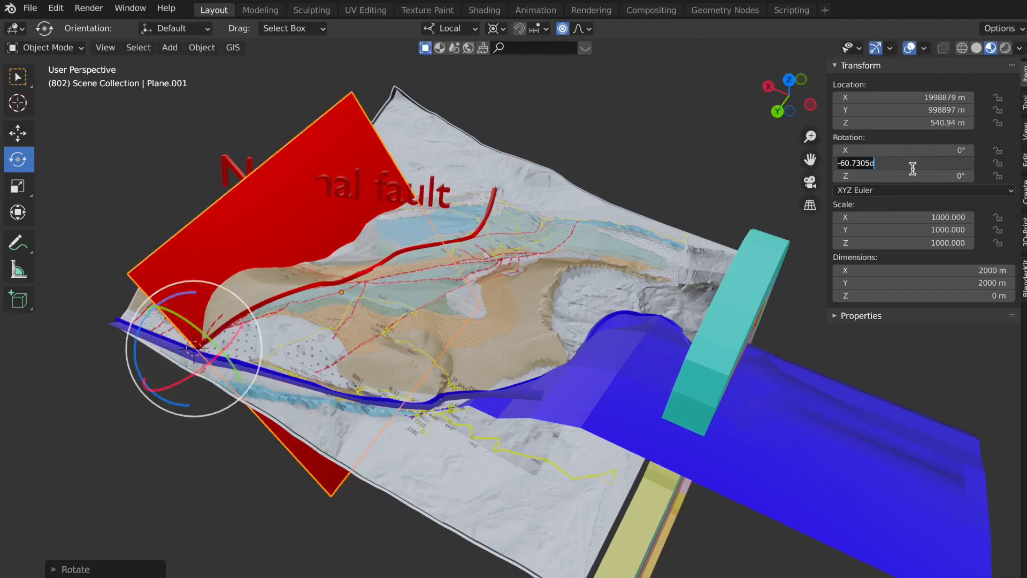
key(Home)
key(Return)
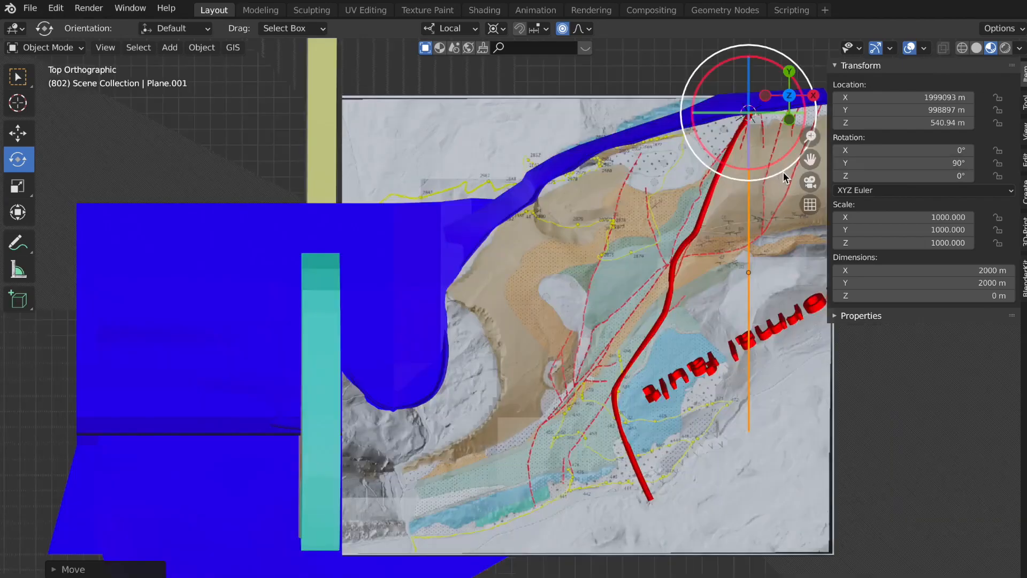
- Align the red plane with the normal fault at rotation Y 120° and Z -25.6°, and move it -185.9 m along local Z
drag(784, 173, 751, 189)
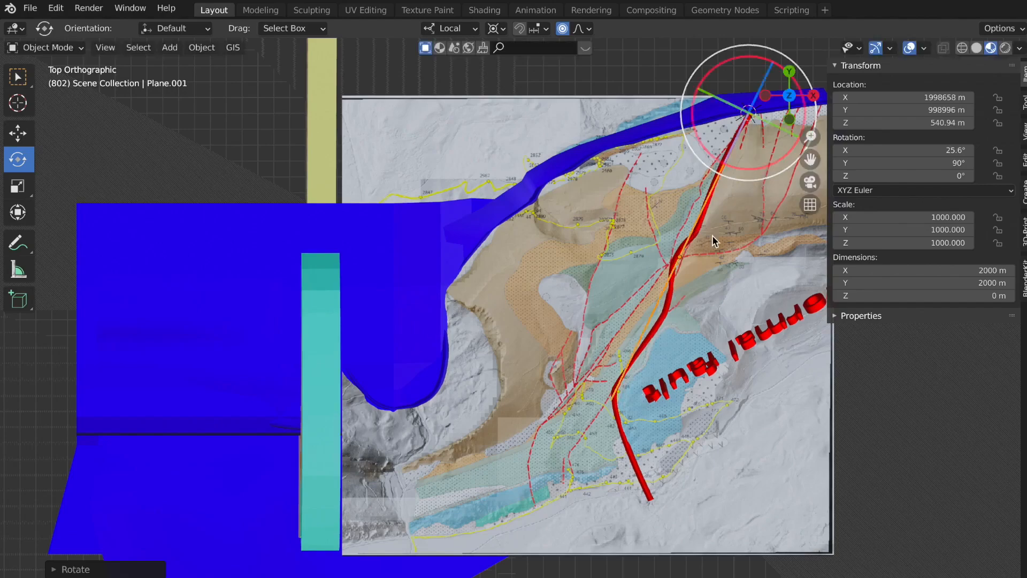
middle_drag(630, 326, 634, 320)
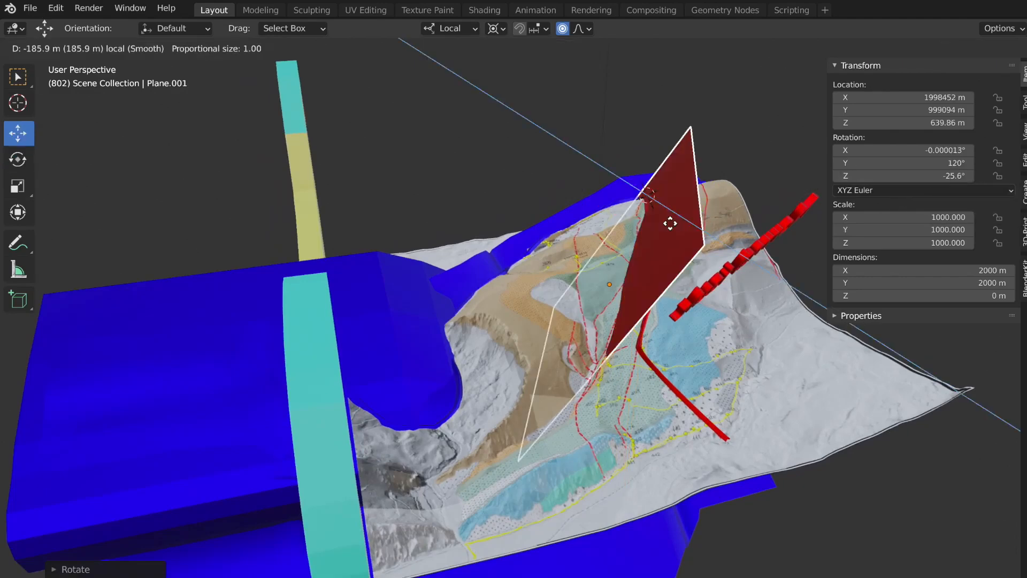
click(670, 224)
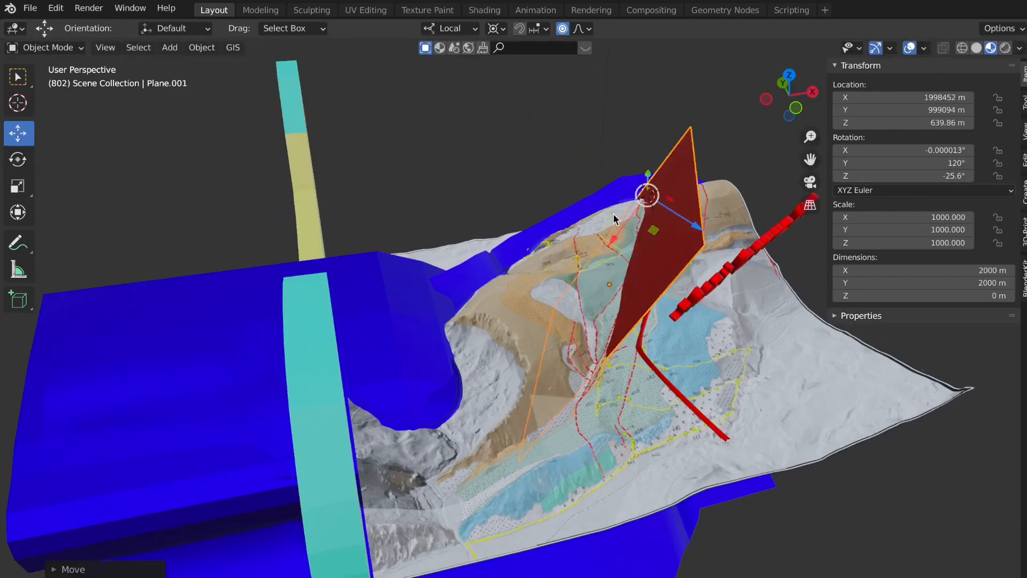
- Enter Edit Mode on the red plane and place the 3D cursor at the bend of the normal fault line
click(75, 48)
click(72, 79)
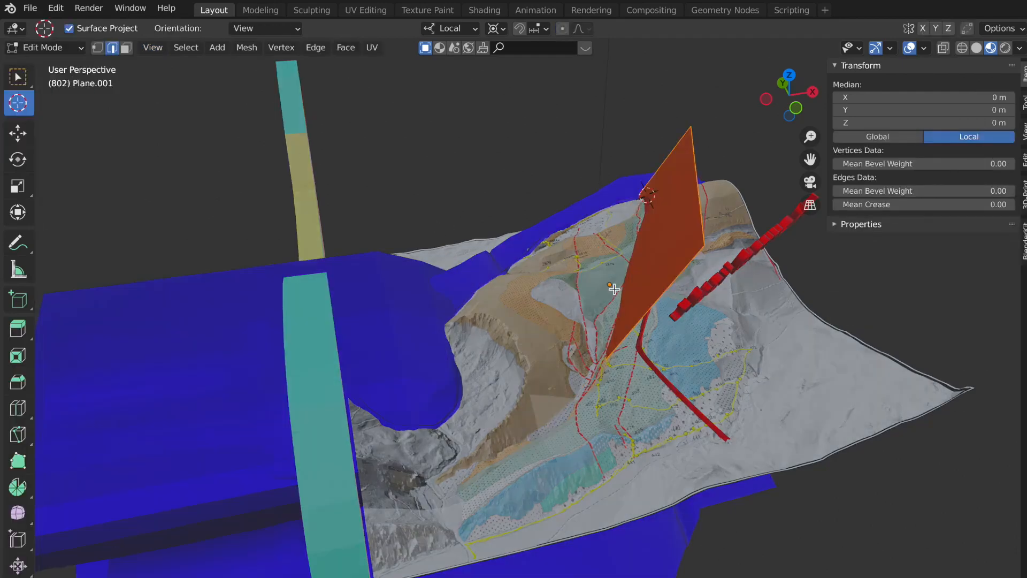
click(631, 326)
- Move the red plane's far end edge to 0.13677 m along local Z and slide it back to the fault's bend
key(w)
click(661, 297)
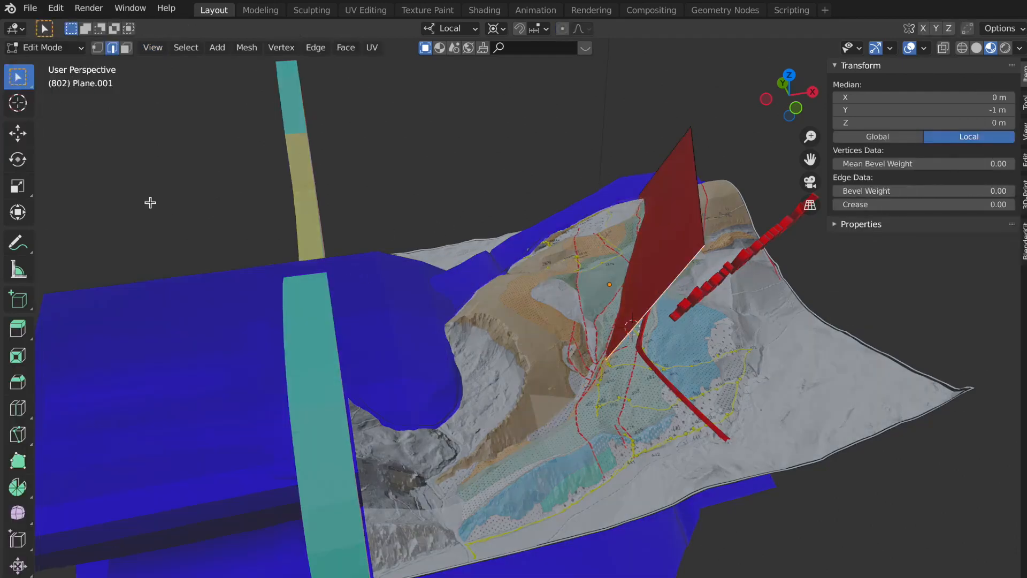
click(17, 133)
drag(678, 355, 704, 361)
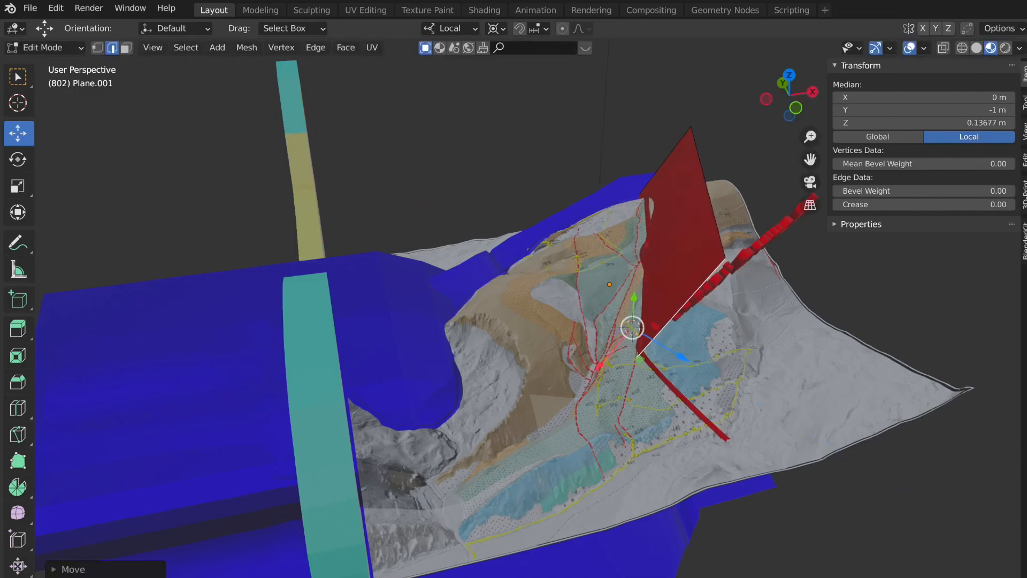
key(shift+v)
click(639, 374)
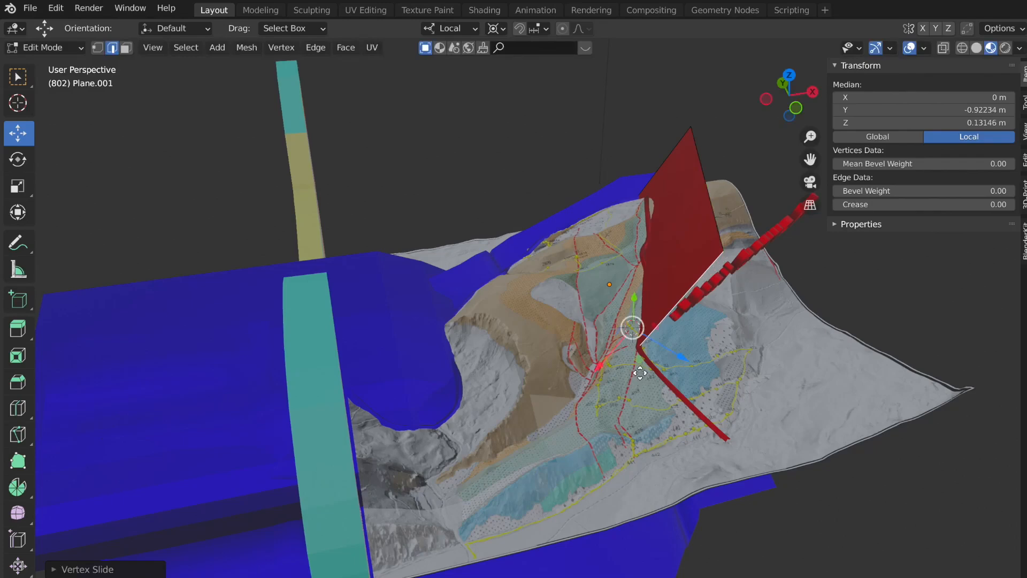
- Extrude the bend edge along the second stretch of the normal fault and move the new end edge along local Z
key(e)
click(711, 477)
middle_drag(637, 332, 693, 397)
click(693, 398)
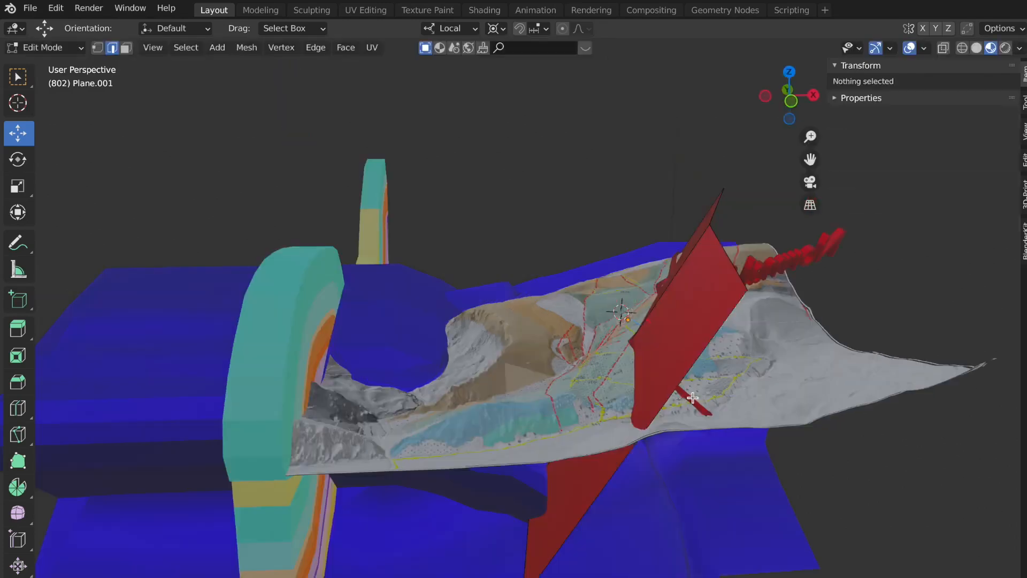
click(674, 394)
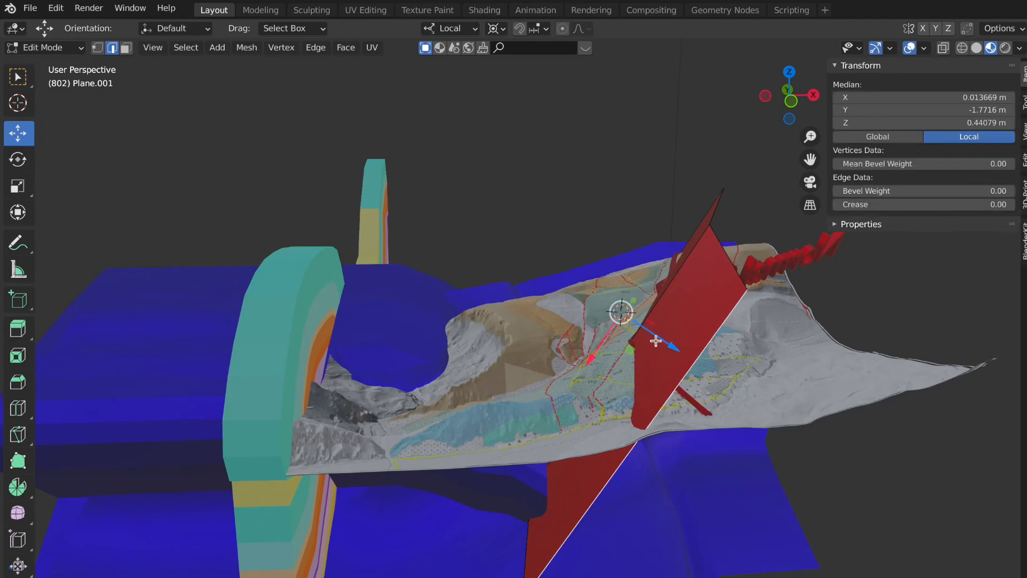
drag(666, 343, 774, 349)
- Switch the transform pivot from the 3D cursor to the selection's centre and shift the thrust-side and bend edges onto the fault line
middle_drag(774, 349, 775, 349)
click(832, 421)
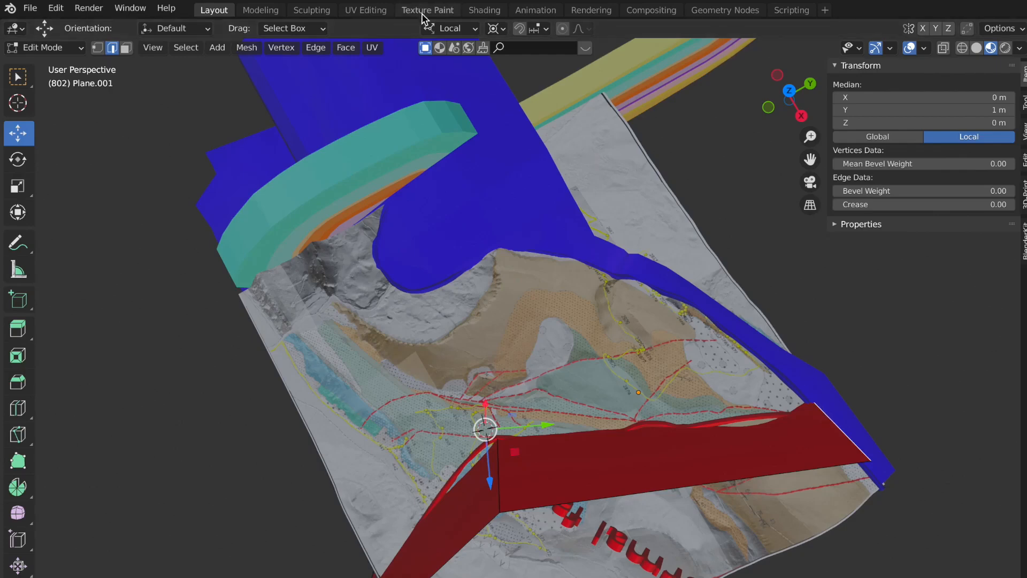
click(501, 30)
click(512, 45)
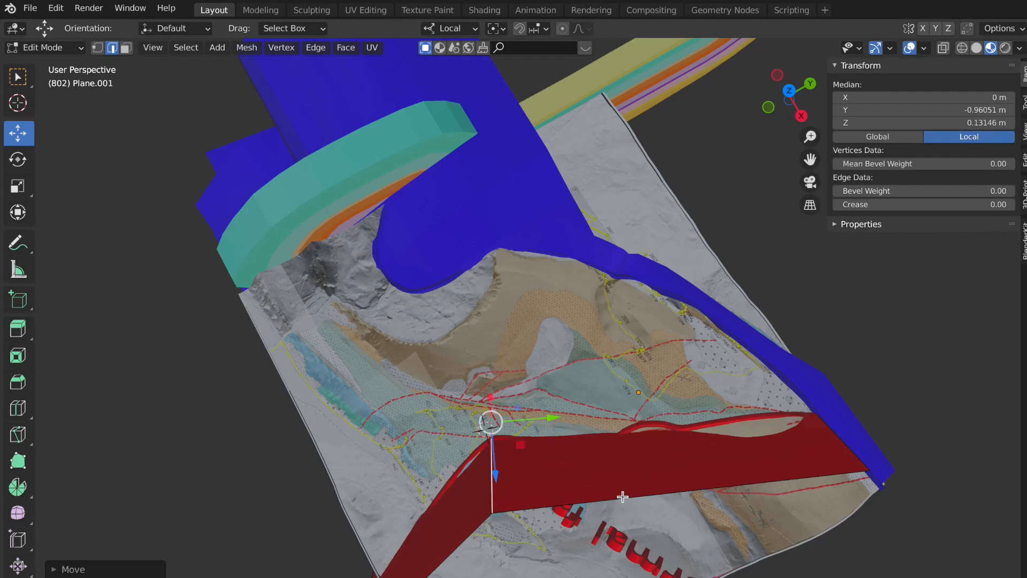
- Add an edge loop across the red plane's long stretch and slide it to the kink in the normal fault line
click(622, 496)
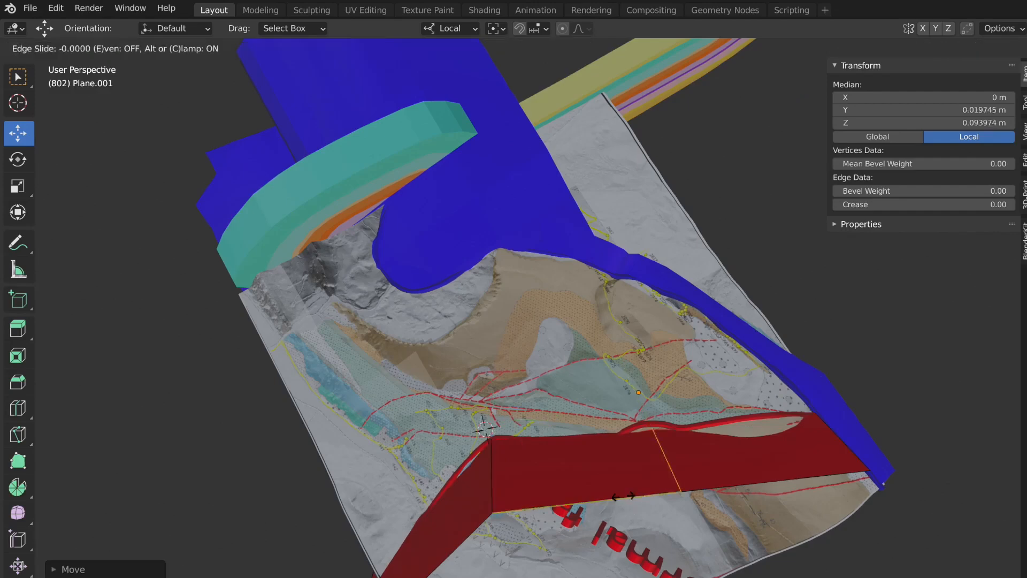
click(575, 494)
drag(605, 440, 603, 456)
key(g)
key(g)
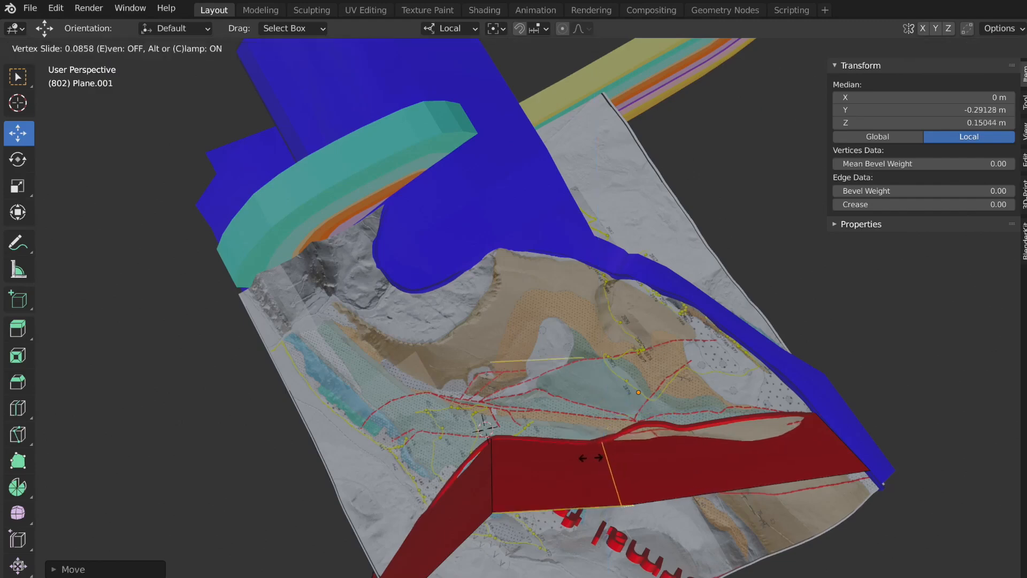
click(578, 463)
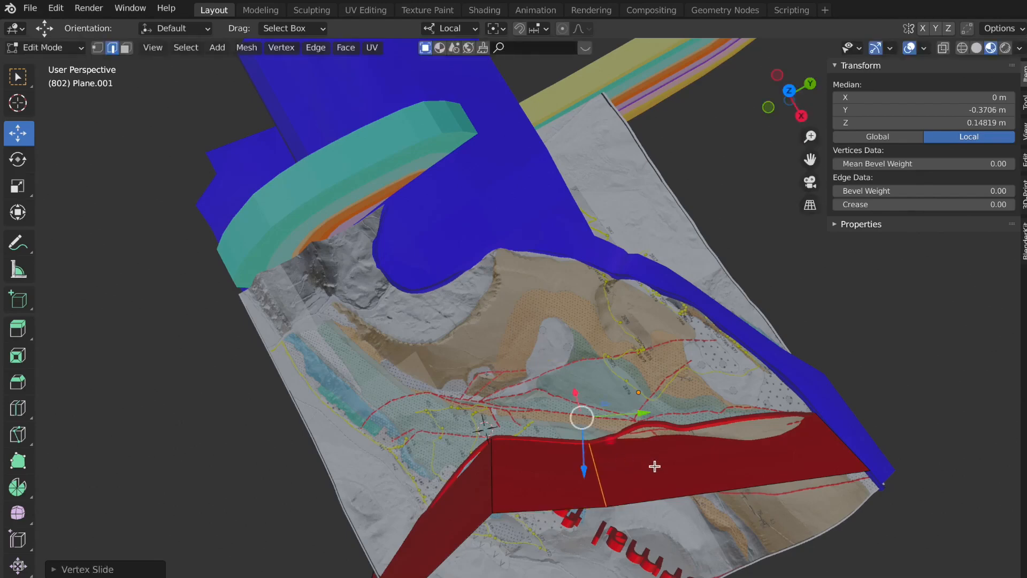
- Add a second edge loop nearer the thrust fault and move it to 0.054664 m along local Z
key(g)
key(g)
click(637, 470)
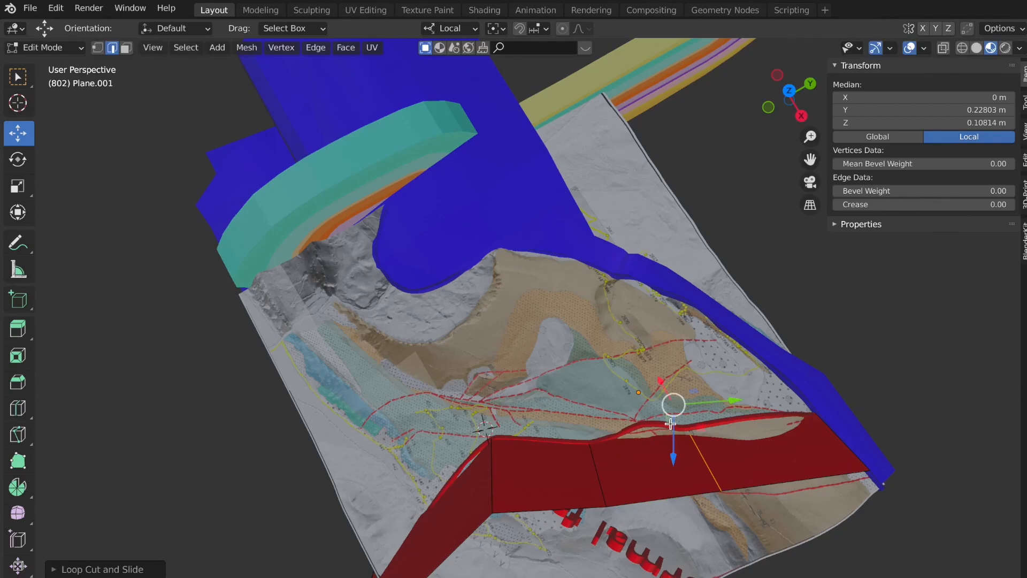
drag(672, 452, 673, 439)
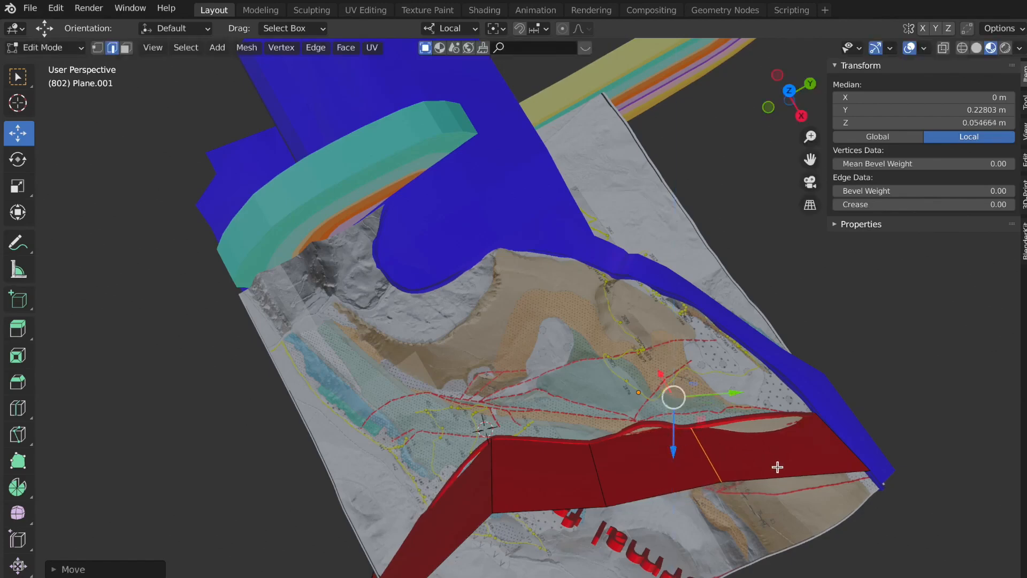
- Add further edge loops along both stretches of the red plane and shift them along local Z onto the fault line
key(ctrl+r)
click(654, 487)
click(459, 520)
click(458, 520)
drag(459, 520, 454, 508)
key(Tab)
drag(639, 444, 637, 451)
key(Escape)
click(54, 48)
click(45, 82)
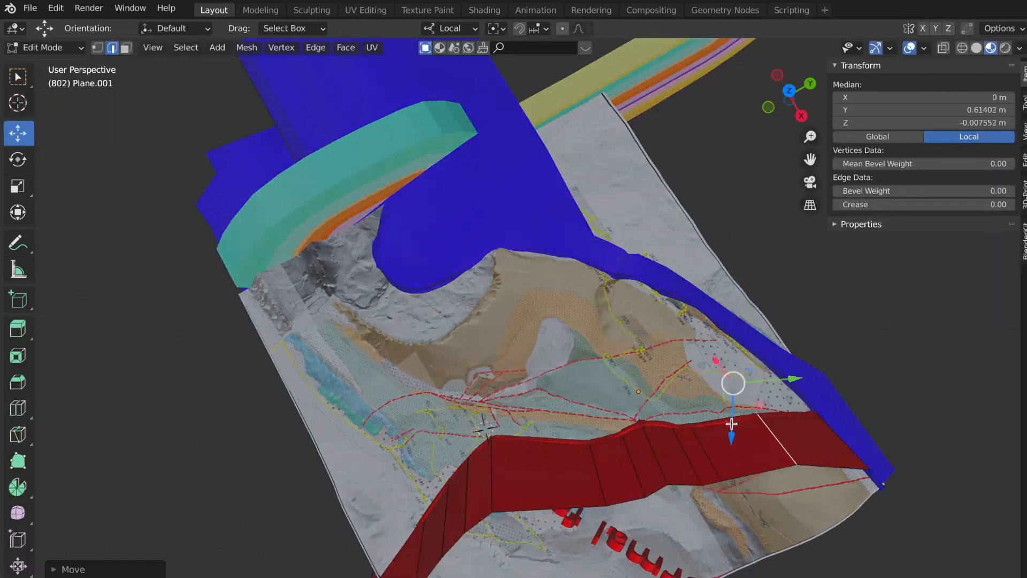
- Return the shaped red plane to Object Mode and view it against the geological map
middle_drag(651, 426, 651, 426)
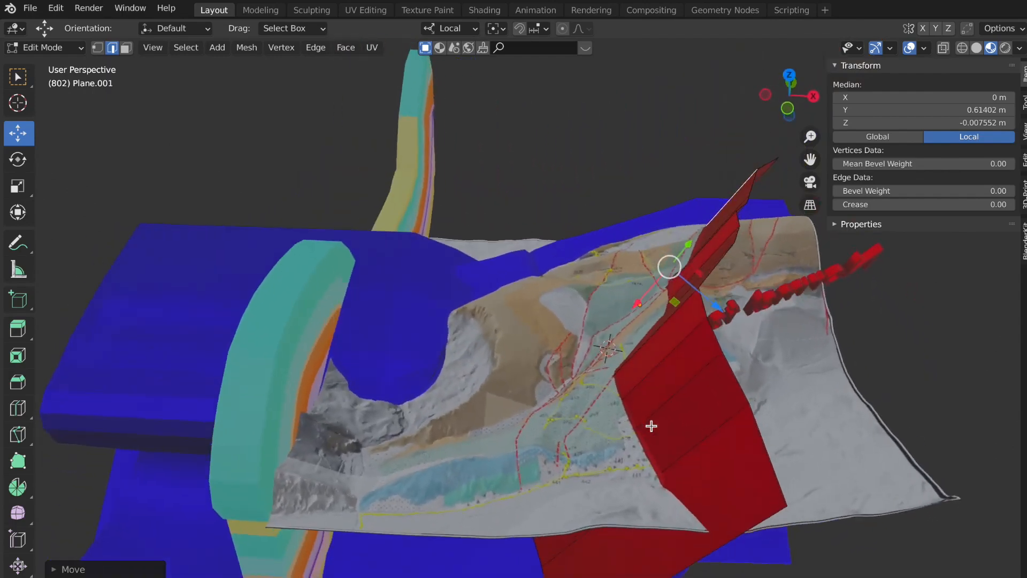
click(45, 47)
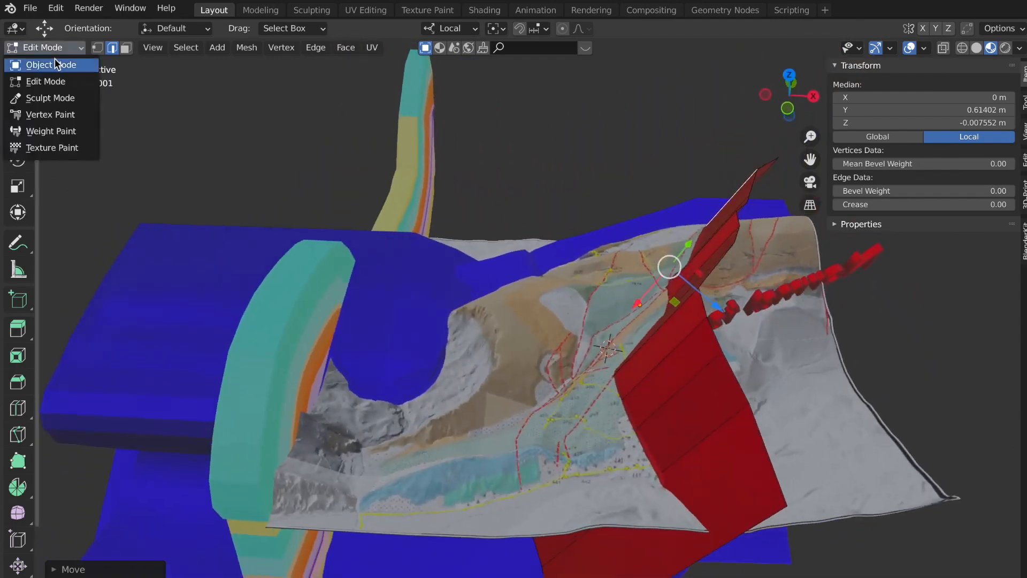
click(48, 62)
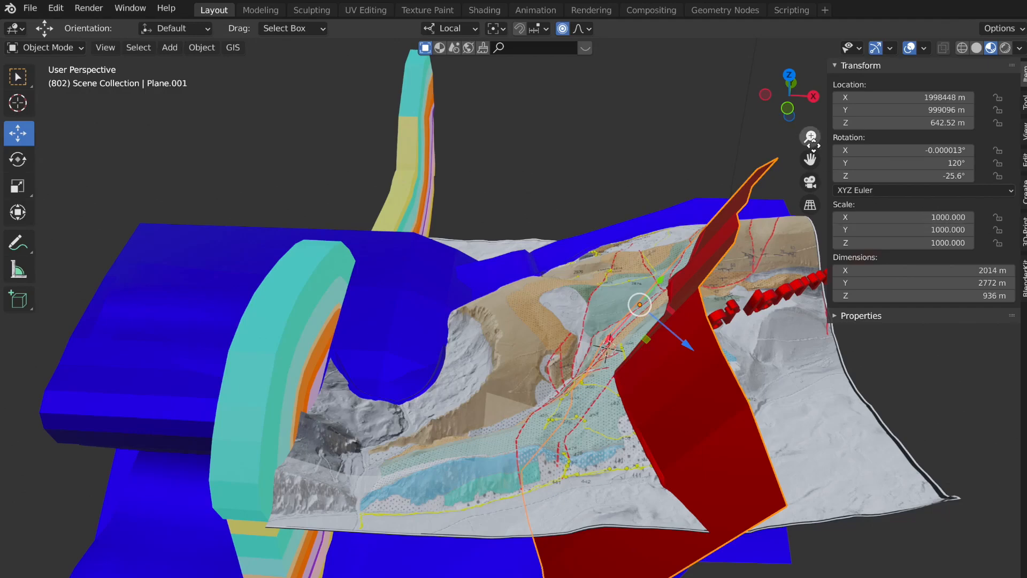
drag(812, 140, 812, 212)
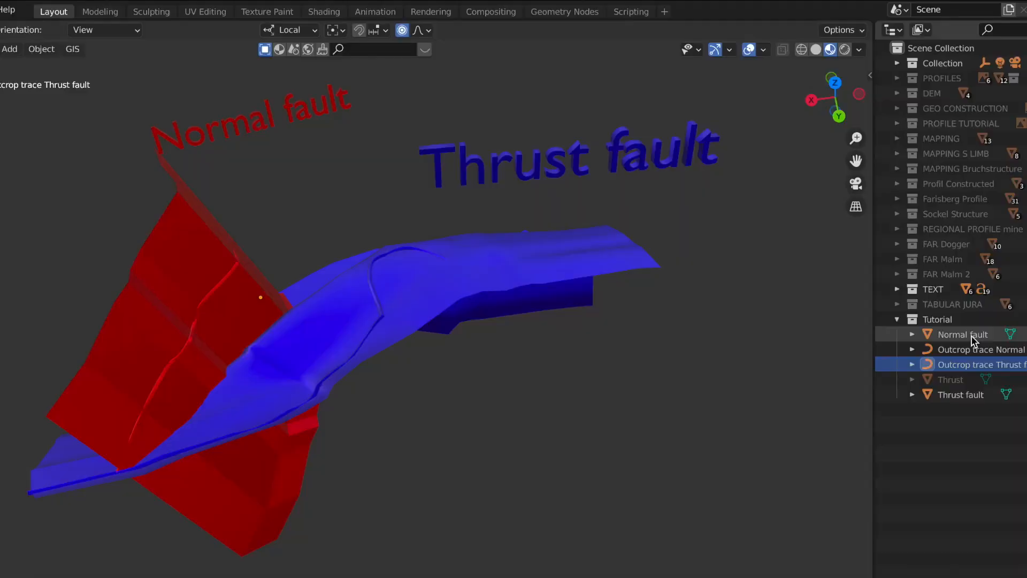
- Highlight the normal fault, the thrust fault and their outcrop traces in turn, with the geological map shown for the traces
click(966, 336)
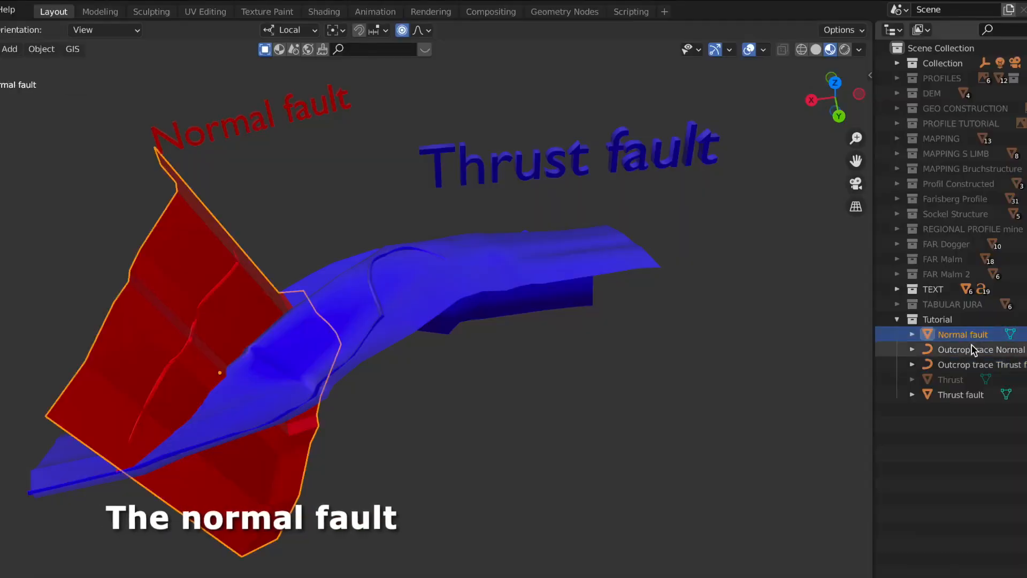
click(966, 396)
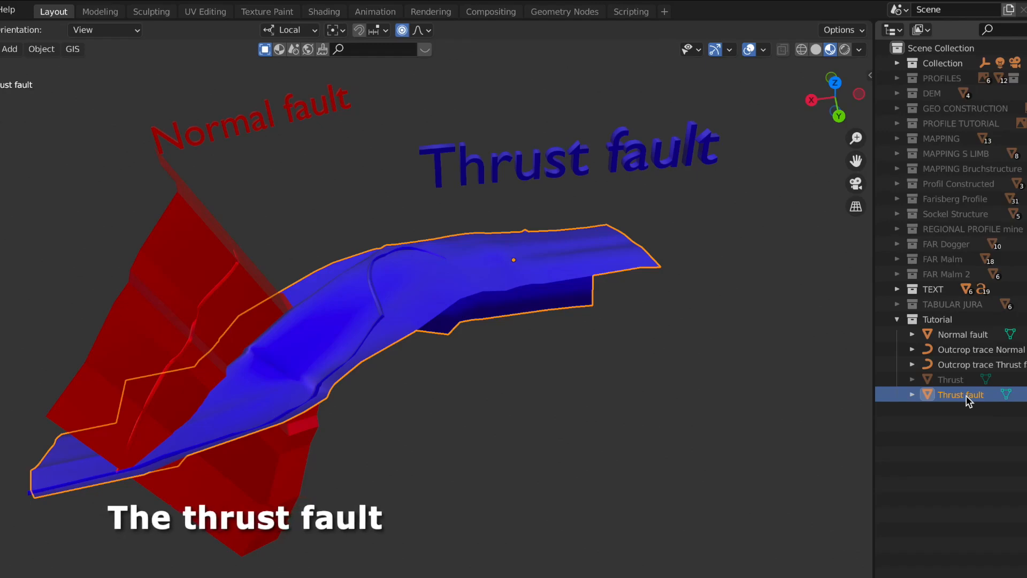
click(968, 351)
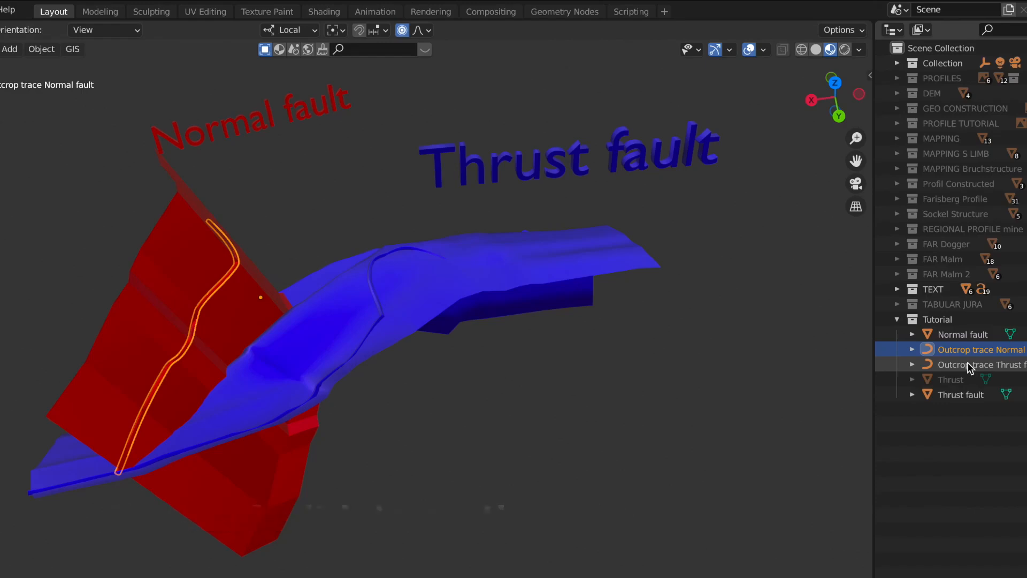
click(969, 366)
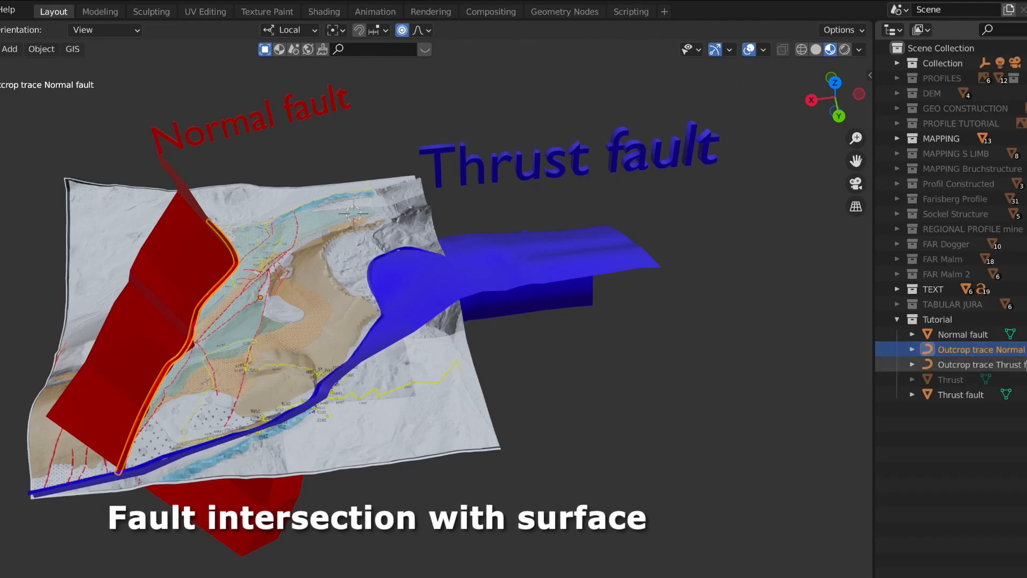
click(1024, 367)
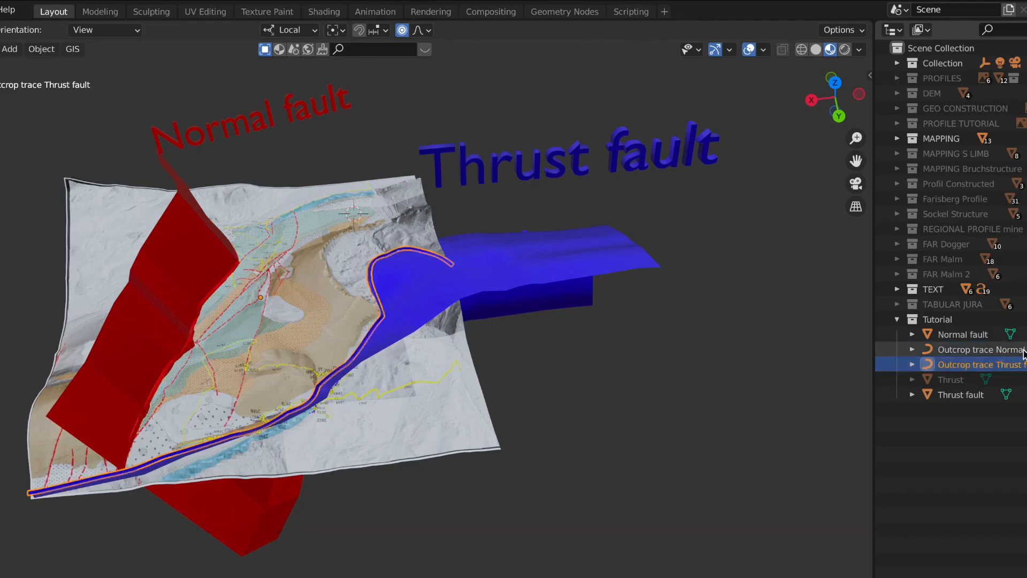
key(Up)
key(Down)
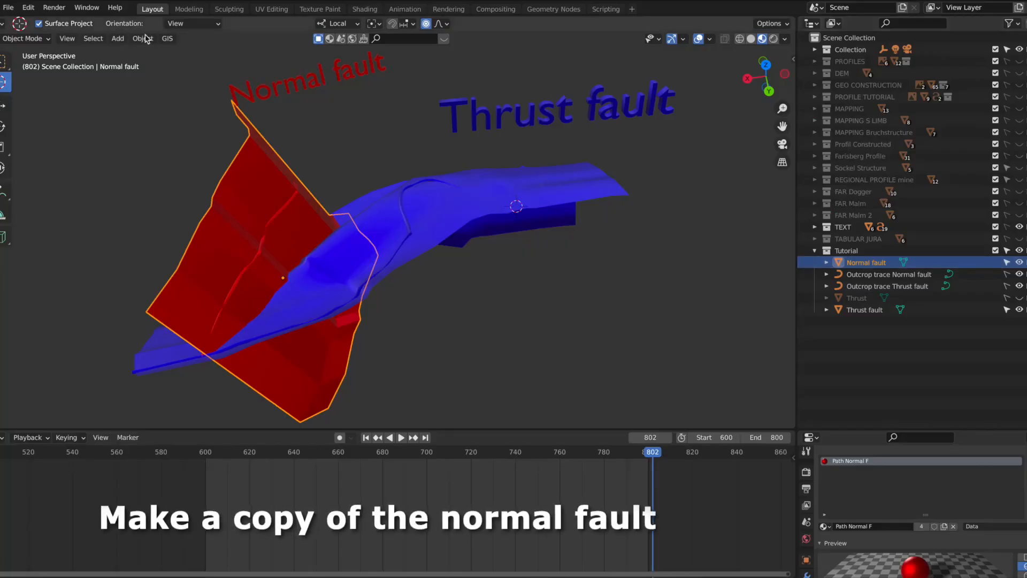
- Duplicate the normal fault in place and hide the original from the viewport
click(142, 38)
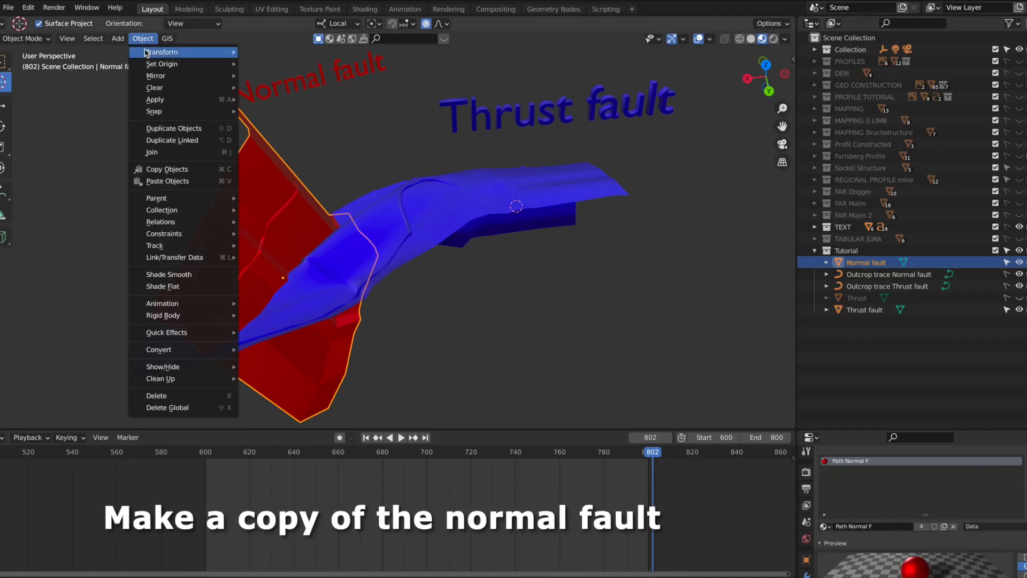
click(176, 126)
click(178, 127)
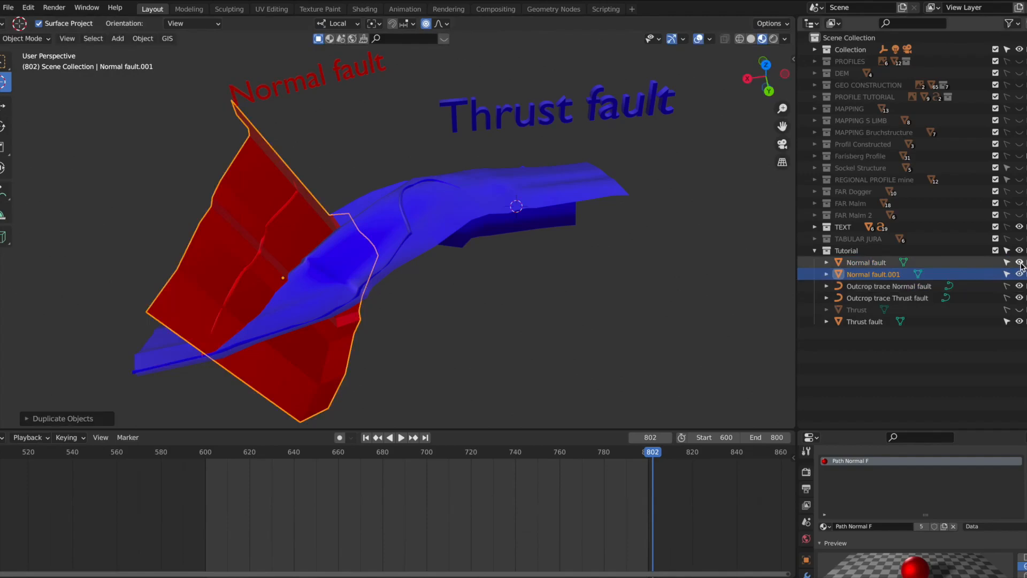
- Duplicate the thrust fault in place and hide its original, excluding it from selection
click(864, 321)
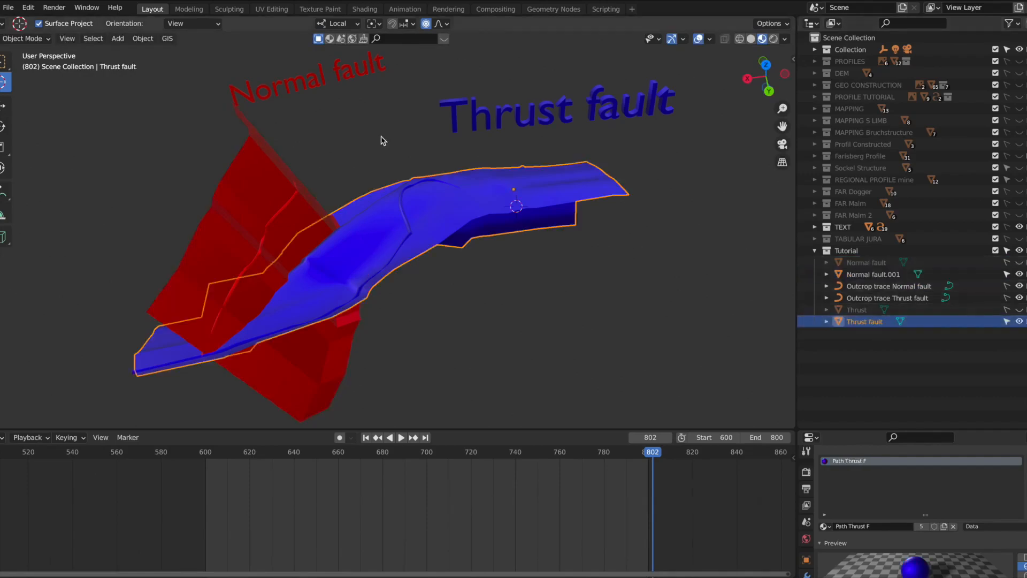
click(143, 38)
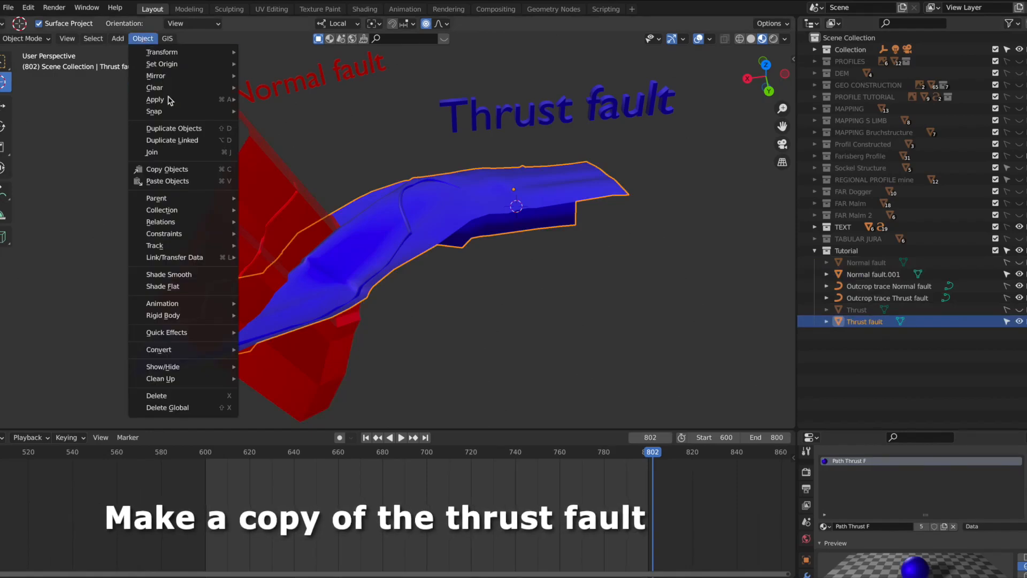
click(172, 128)
click(171, 128)
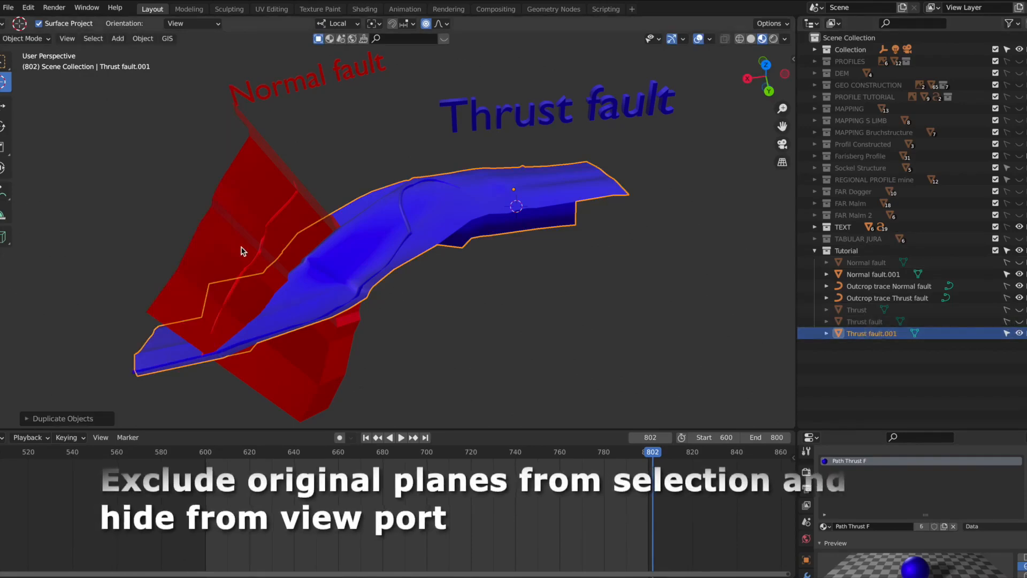
shift+right_click(244, 211)
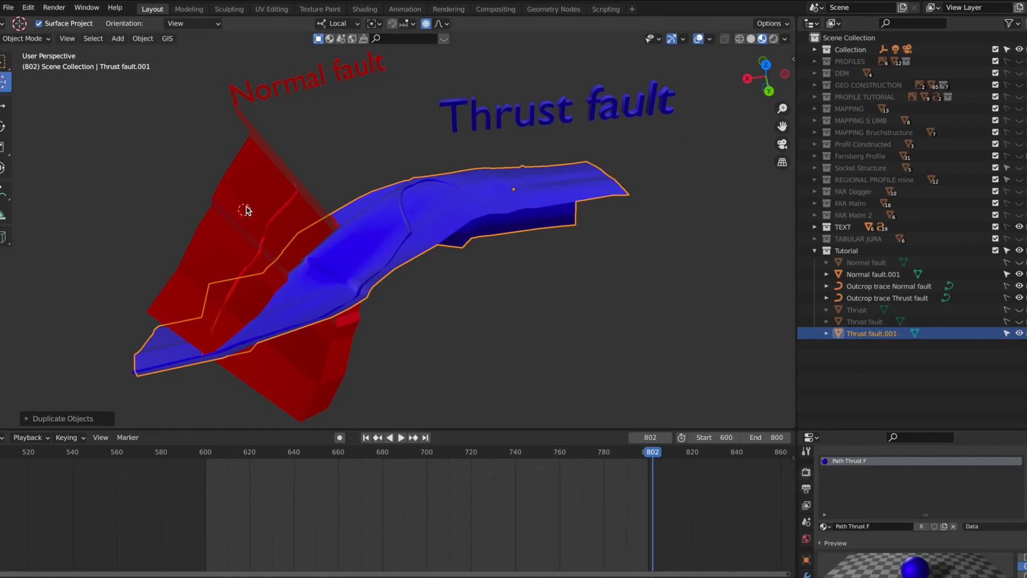
- Cut the copied normal fault with a Boolean modifier set to Difference, using Thrust fault as the operand object
click(871, 275)
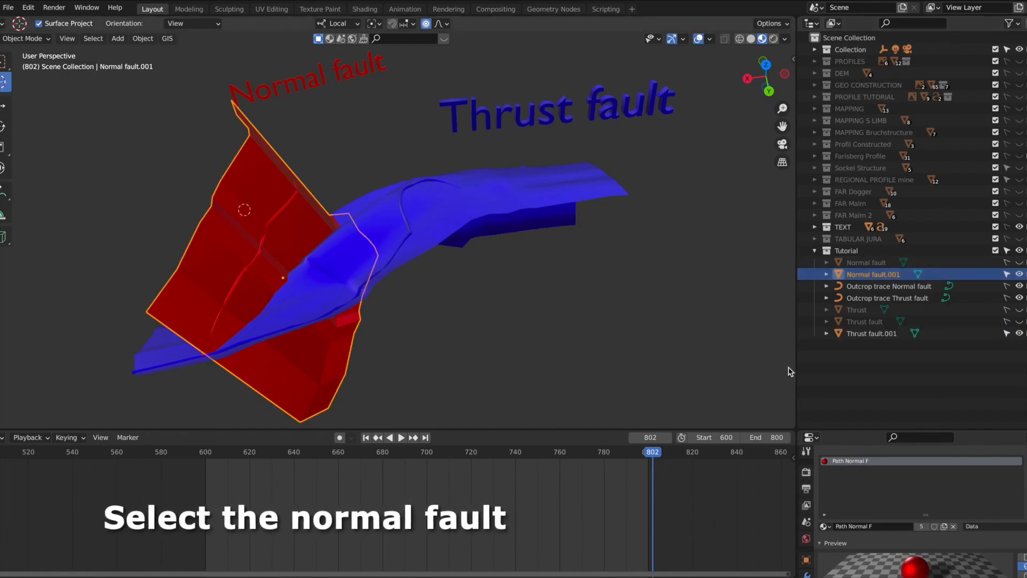
click(807, 574)
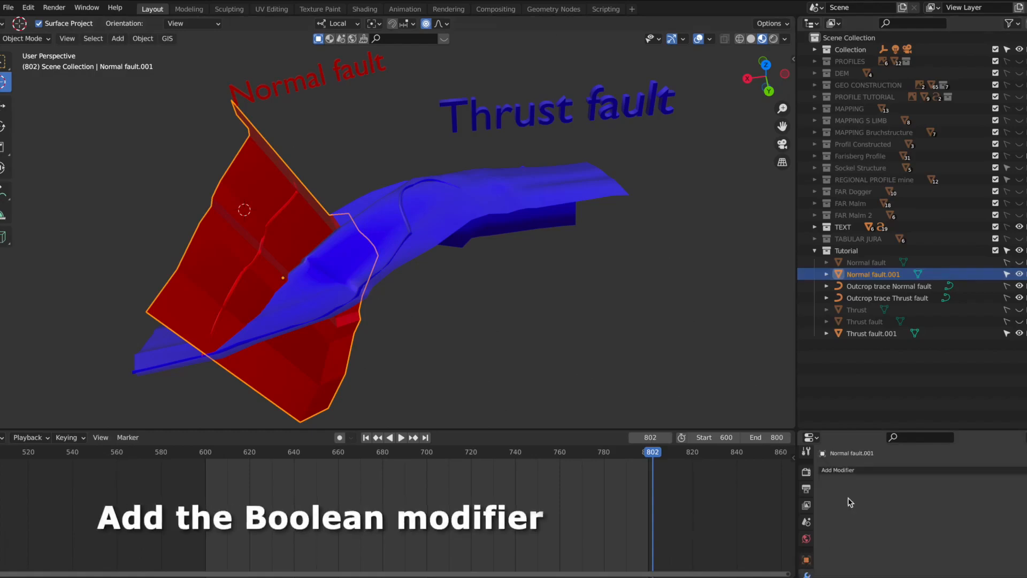
click(866, 470)
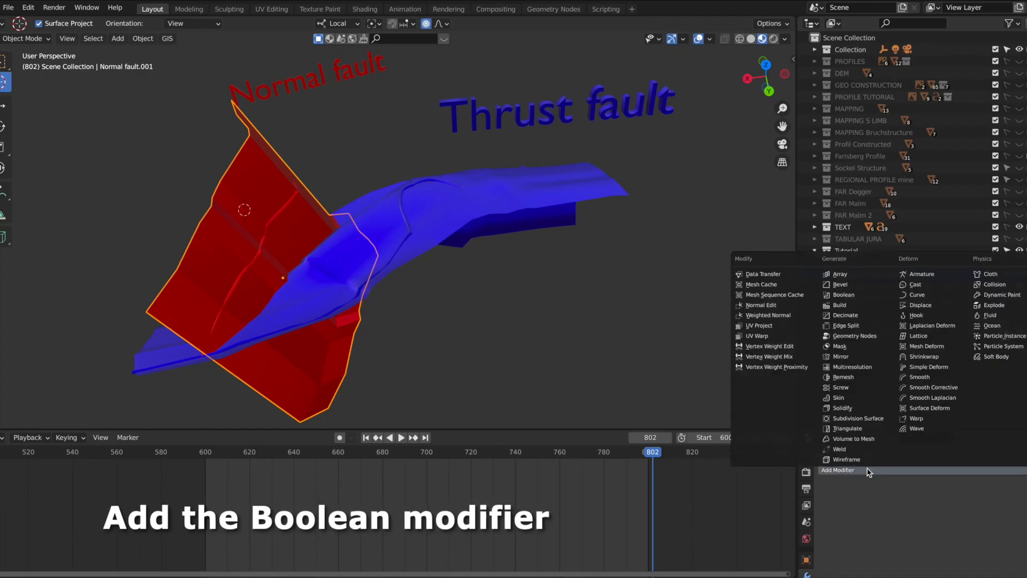
click(853, 296)
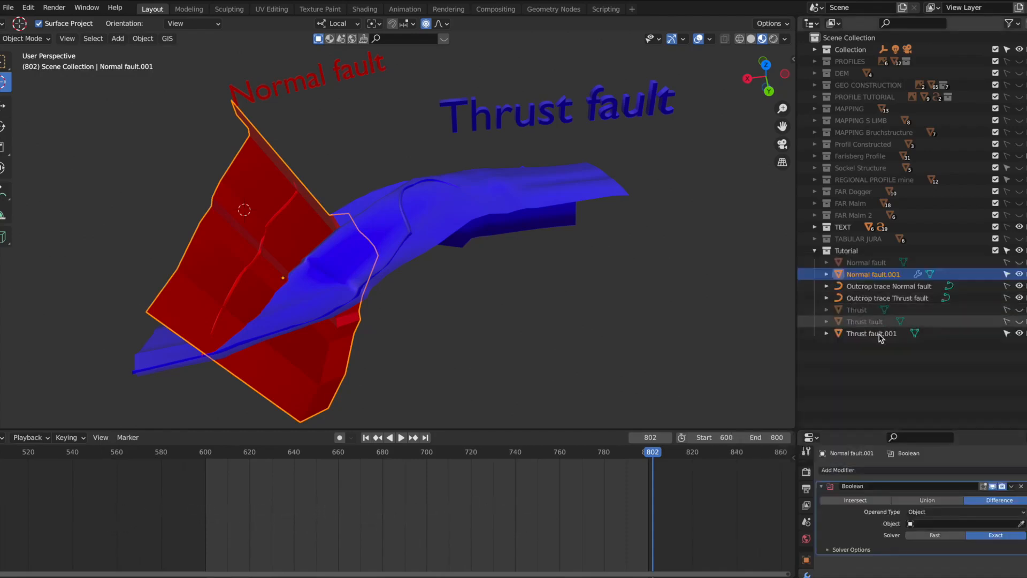
click(931, 524)
text(thru)
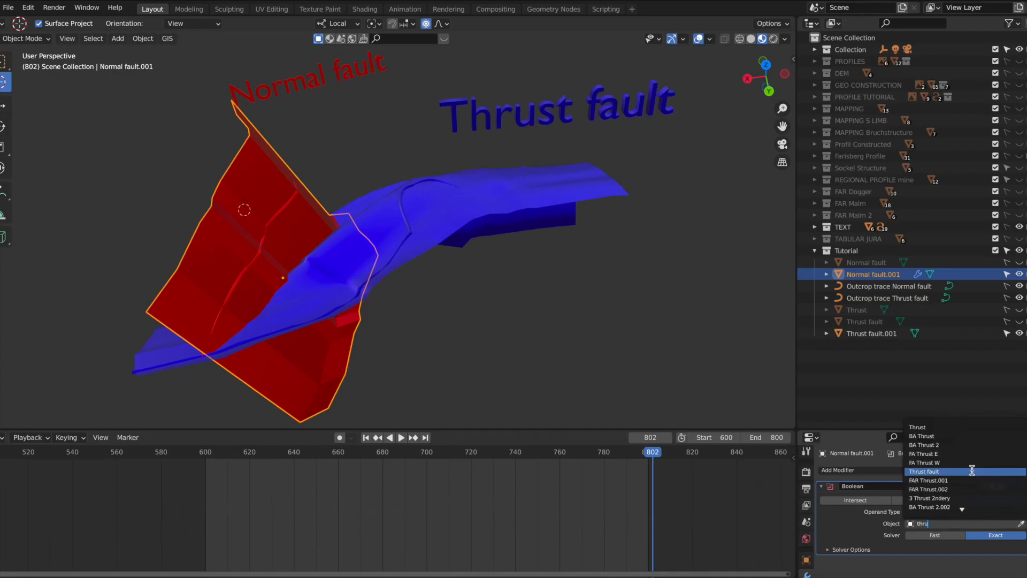
click(972, 471)
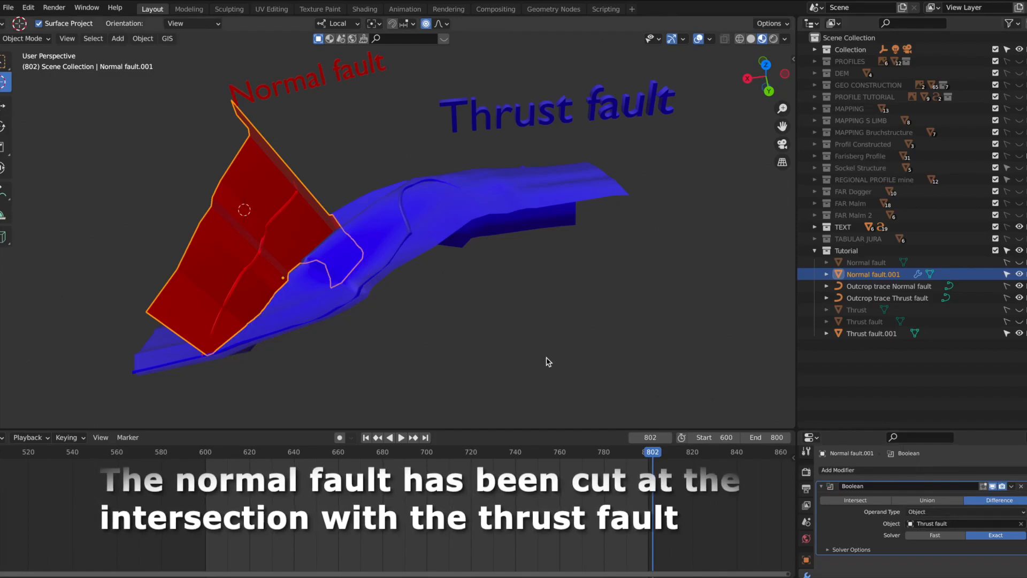
middle_drag(516, 323, 516, 321)
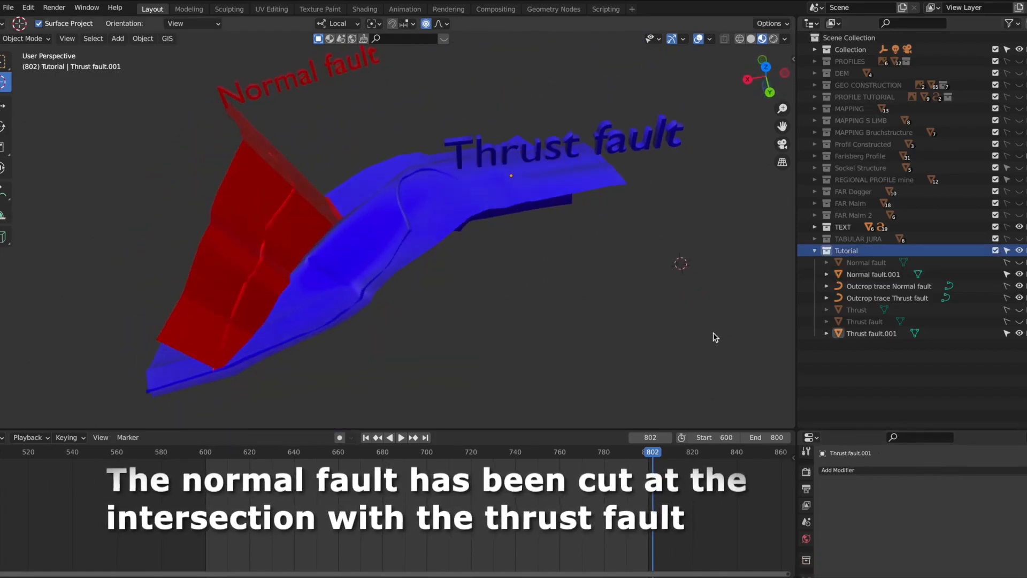
middle_drag(715, 337, 716, 337)
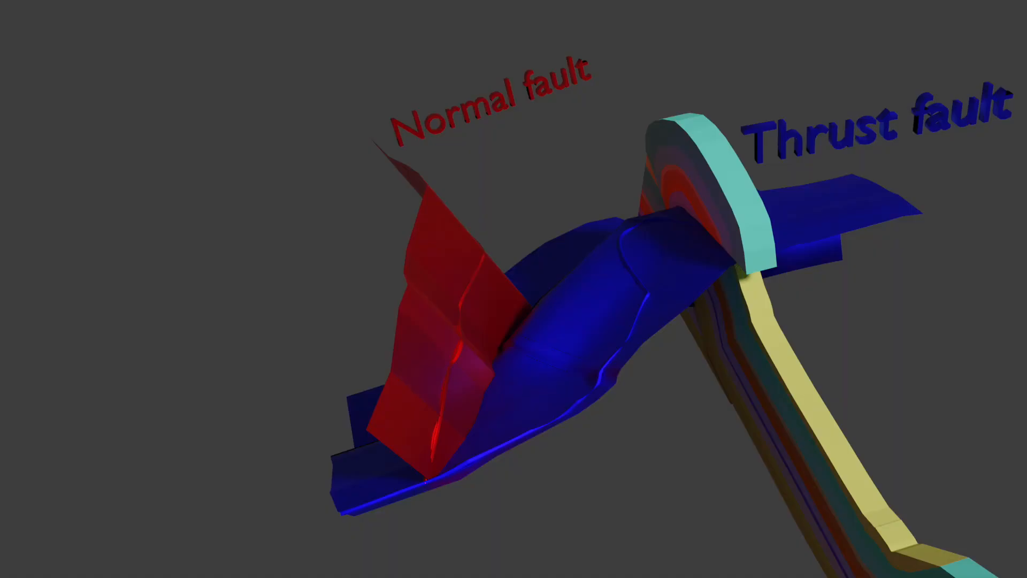